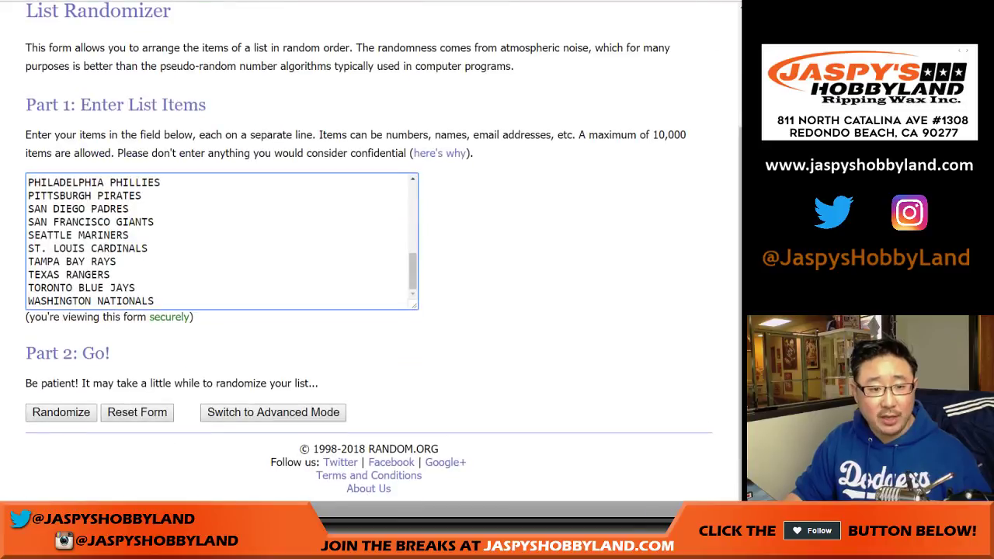
Randomize the list of baseball teams eight times in the List Randomizer.
{"action": "left_click", "coordinate": [61, 412]}
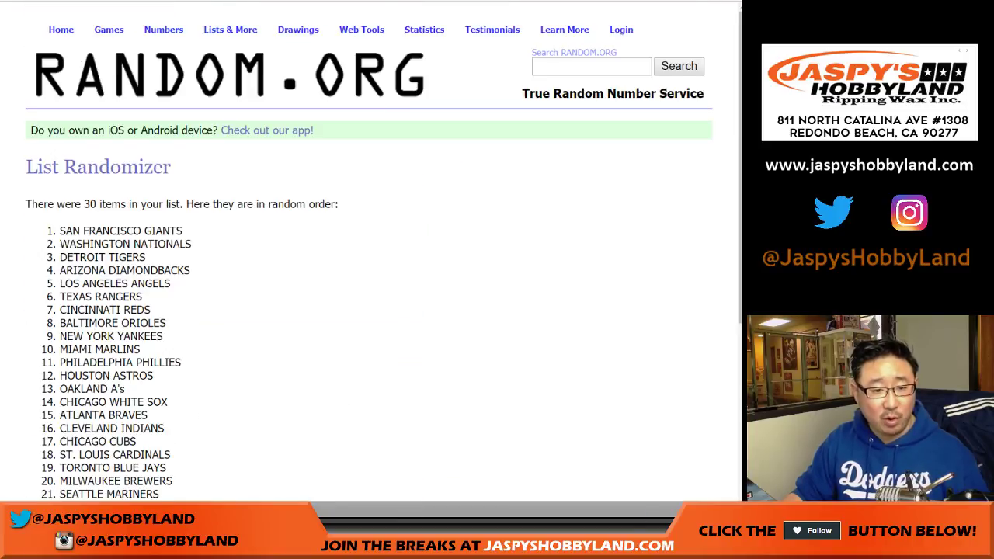
{"action": "scroll", "coordinate": [61, 412], "scroll_direction": "down", "scroll_amount": 5}
{"action": "left_click", "coordinate": [49, 413]}
{"action": "scroll", "coordinate": [49, 414], "scroll_direction": "down", "scroll_amount": 5}
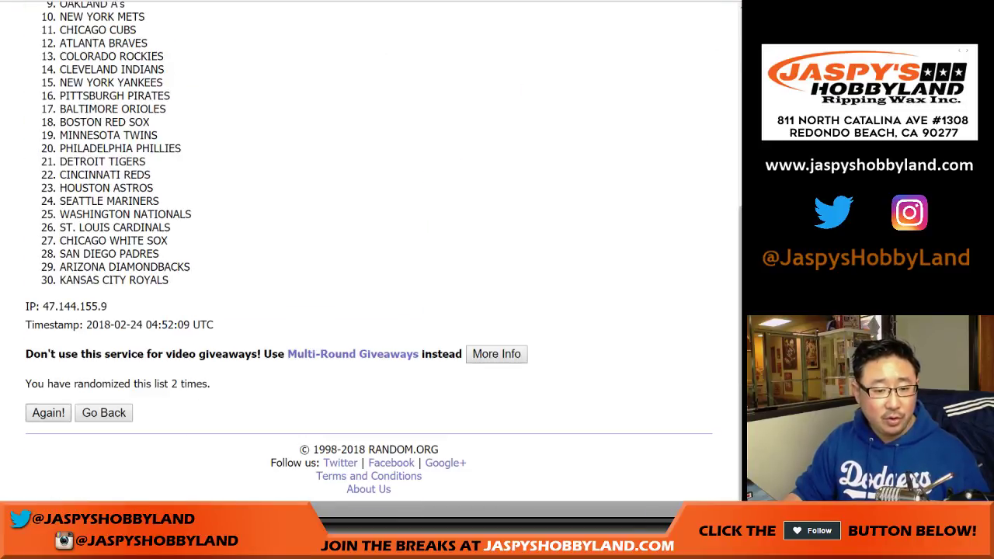
{"action": "left_click", "coordinate": [49, 413]}
{"action": "scroll", "coordinate": [49, 413], "scroll_direction": "down", "scroll_amount": 5}
{"action": "left_click", "coordinate": [48, 412]}
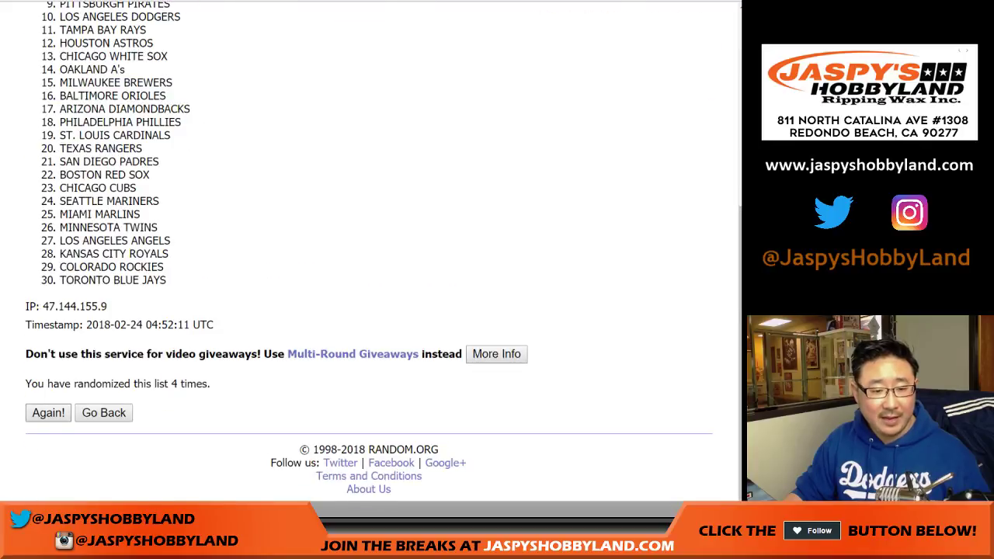
{"action": "left_click", "coordinate": [49, 412]}
{"action": "left_click", "coordinate": [48, 412]}
{"action": "left_click", "coordinate": [48, 412]}
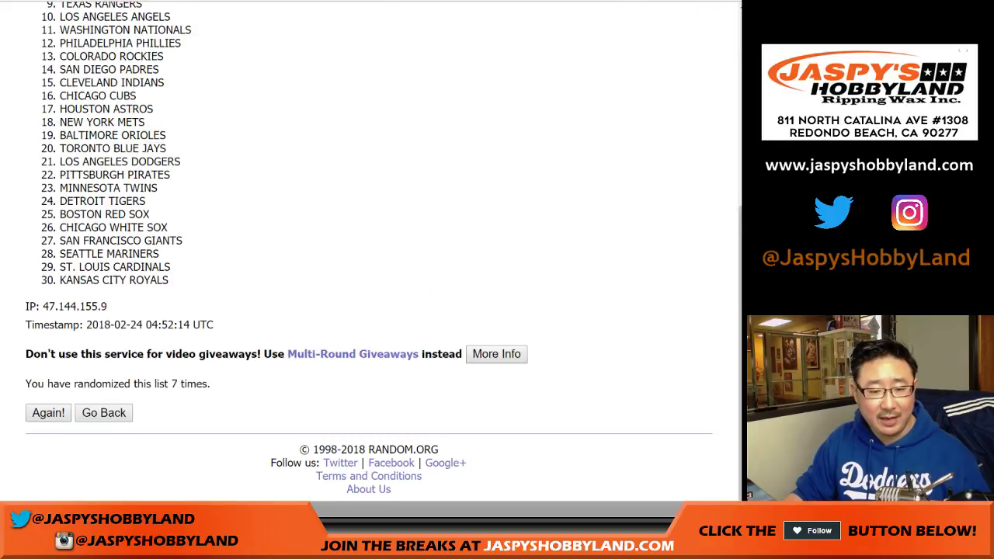
{"action": "left_click", "coordinate": [48, 413]}
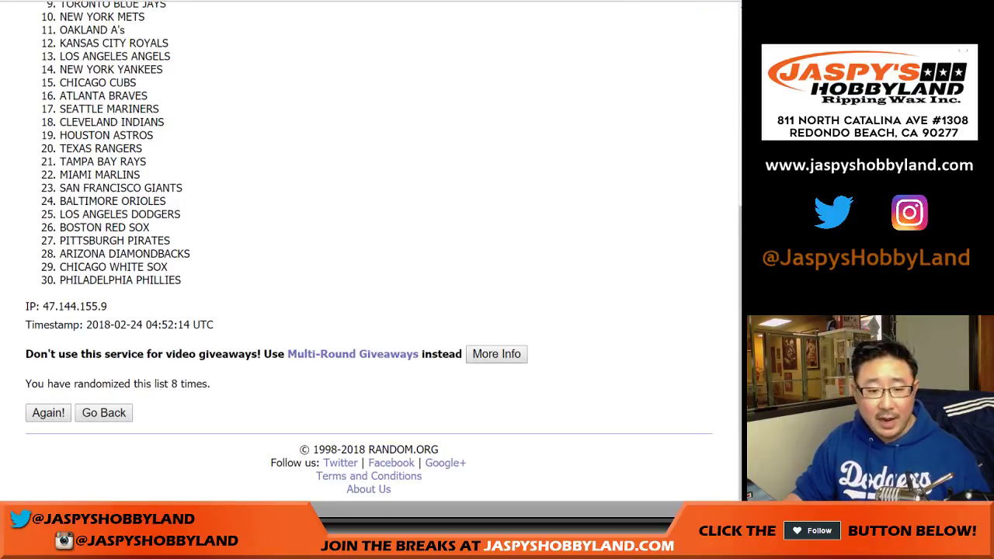
Check the randomization count and copy all 30 baseball teams from the final random order.
{"action": "left_click_drag", "start_coordinate": [152, 383], "coordinate": [212, 383]}
{"action": "left_click", "coordinate": [225, 380]}
{"action": "scroll", "coordinate": [225, 372], "scroll_direction": "up", "scroll_amount": 2}
{"action": "left_click_drag", "start_coordinate": [61, 70], "coordinate": [181, 452]}
{"action": "key", "text": "ctrl+c"}
{"action": "scroll", "coordinate": [181, 452], "scroll_direction": "down", "scroll_amount": 3}
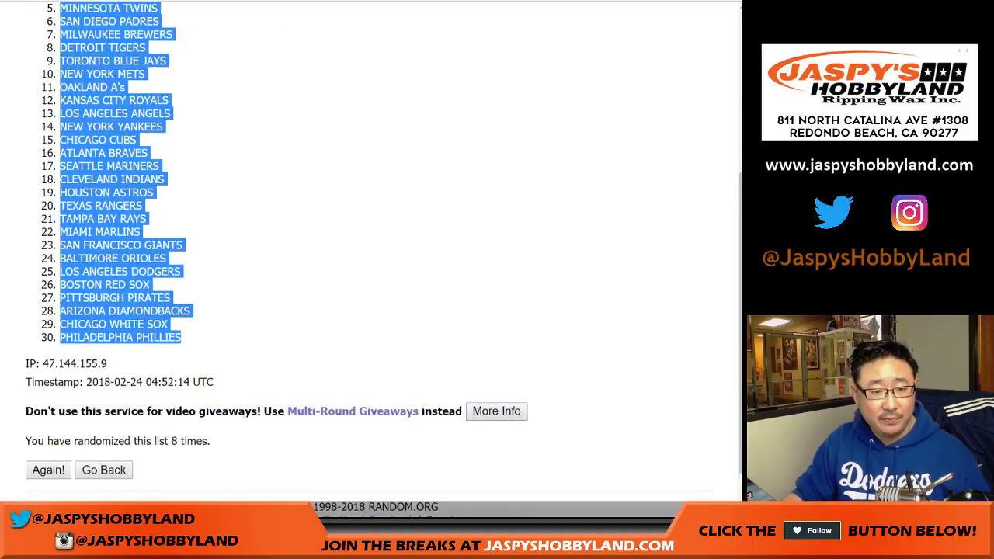
Switch to the Google Sheets spreadsheet, paste the baseball teams into column C from C1, and fit column B to its contents.
{"action": "key", "text": "ctrl+Tab"}
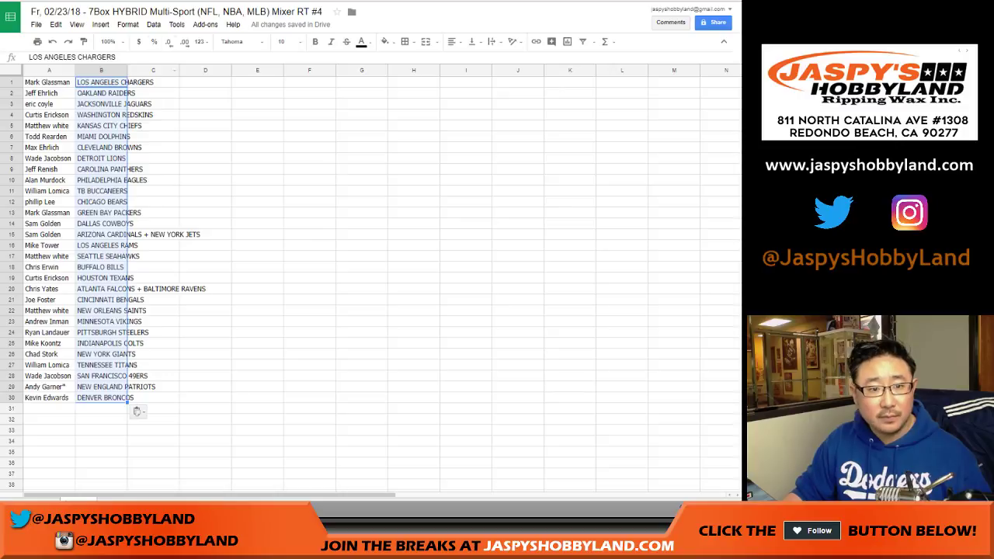
{"action": "right_click", "coordinate": [158, 81]}
{"action": "left_click", "coordinate": [184, 118]}
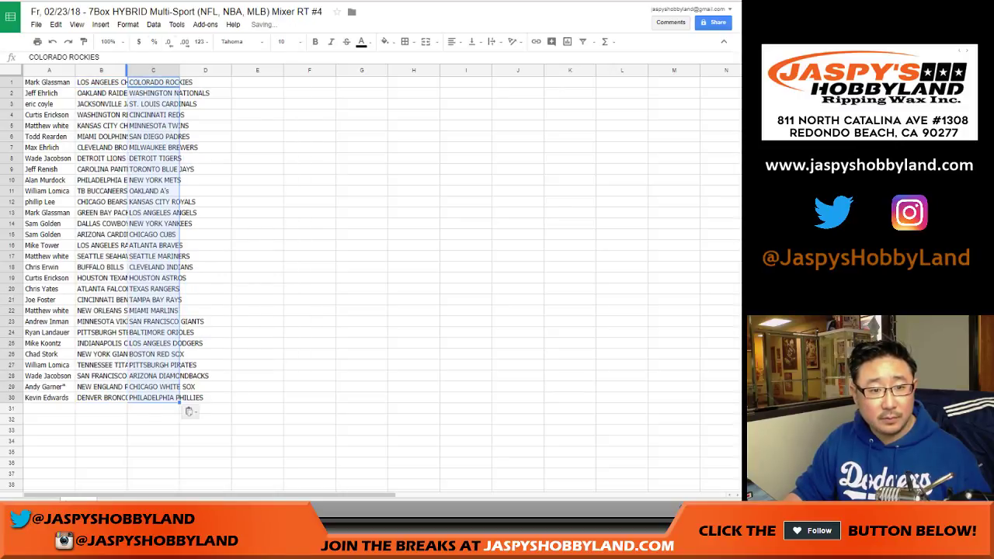
{"action": "double_click", "coordinate": [128, 70]}
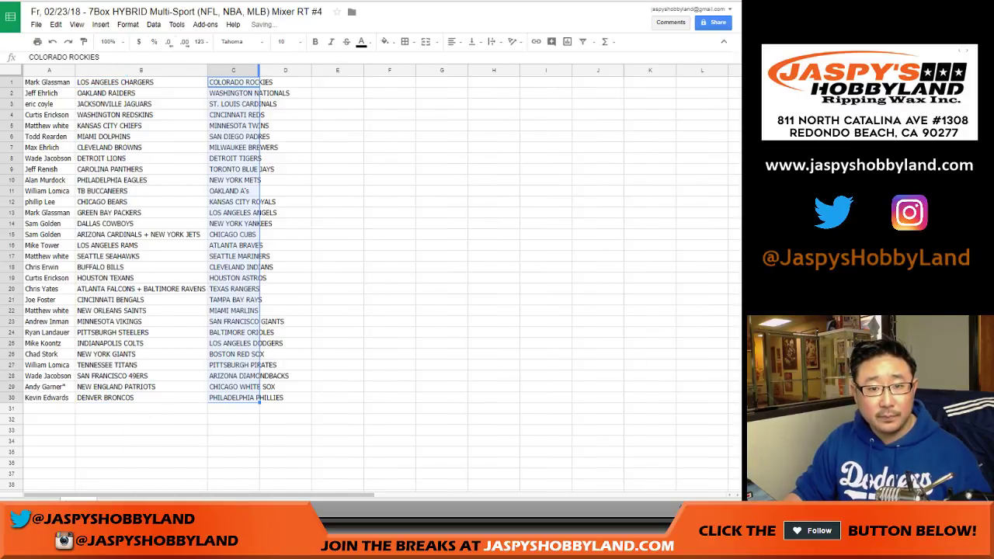
Switch to the RANDOM.ORG List Randomizer holding the basketball teams and randomize that list eight times.
{"action": "key", "text": "ctrl+Tab"}
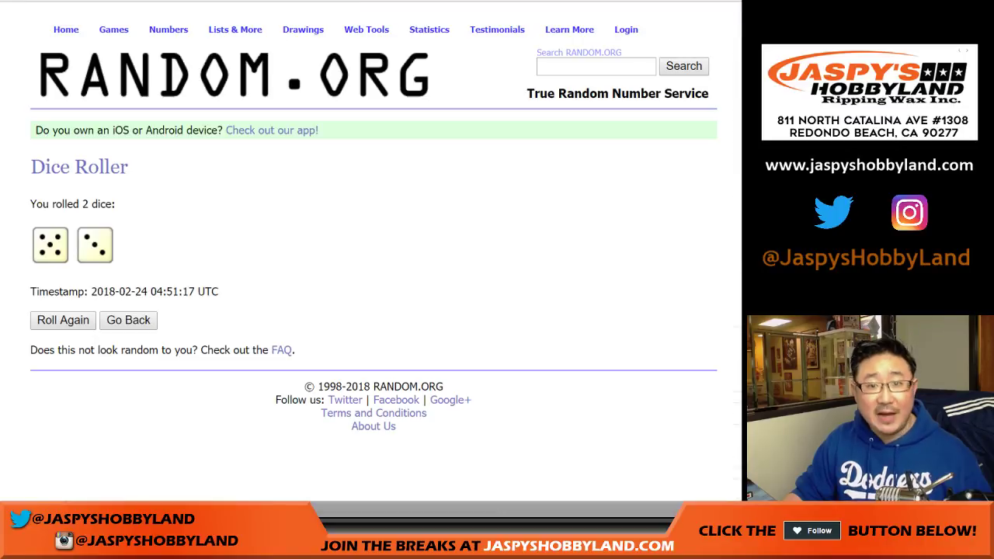
{"action": "key", "text": "ctrl+Tab"}
{"action": "scroll", "coordinate": [372, 246], "scroll_direction": "down", "scroll_amount": 1}
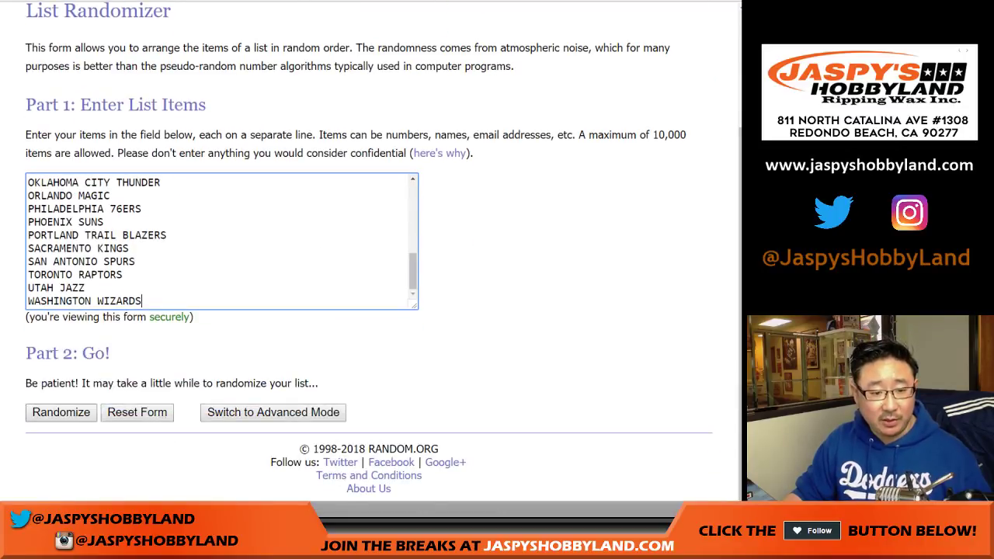
{"action": "left_click", "coordinate": [61, 413]}
{"action": "left_click", "coordinate": [48, 414]}
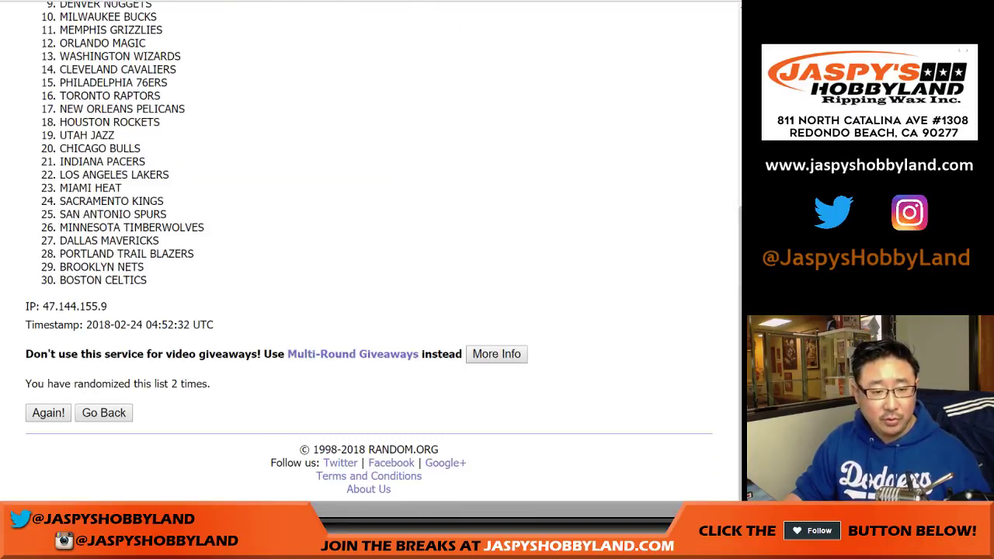
{"action": "left_click", "coordinate": [48, 413]}
{"action": "left_click", "coordinate": [49, 413]}
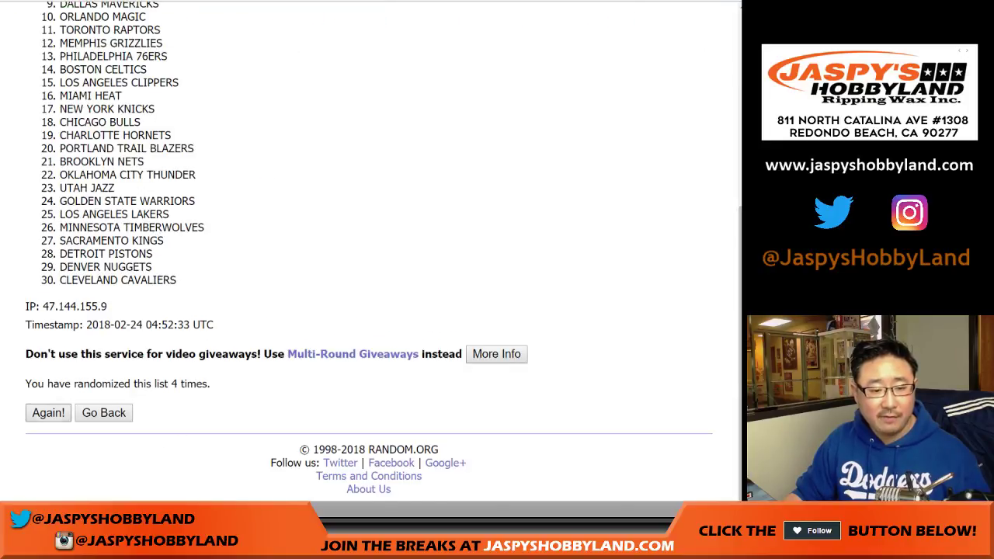
{"action": "left_click", "coordinate": [48, 412]}
{"action": "left_click", "coordinate": [48, 413]}
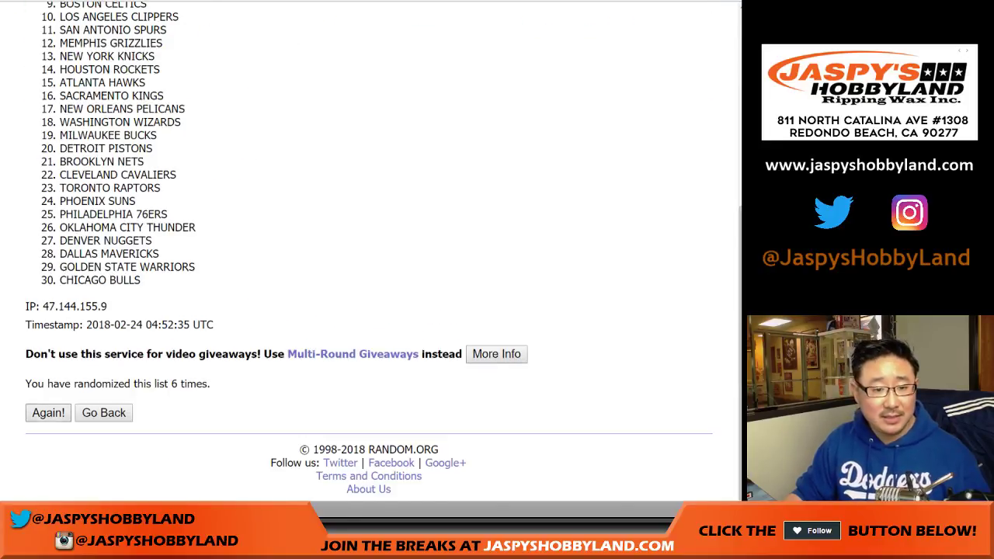
{"action": "left_click", "coordinate": [48, 412]}
{"action": "left_click", "coordinate": [48, 413]}
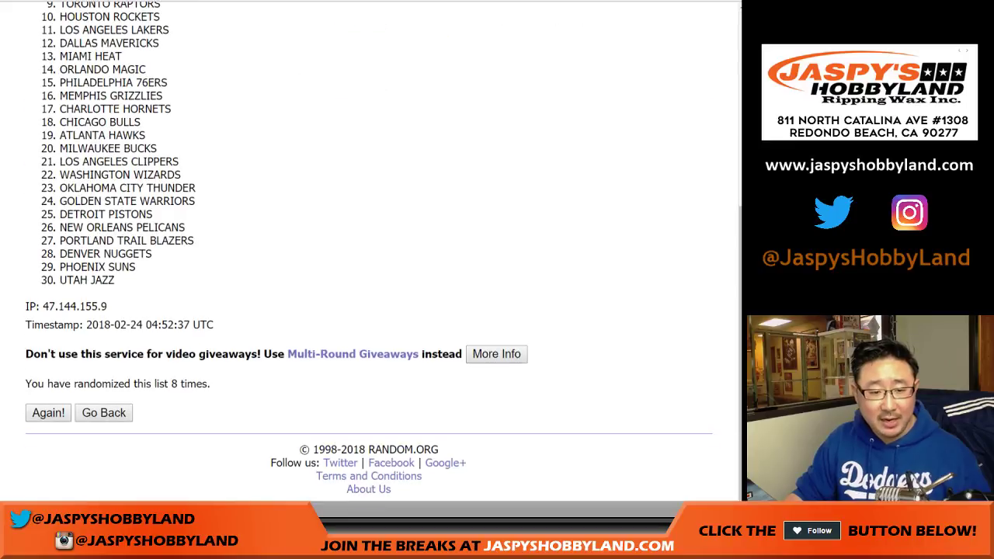
Check the randomization count and copy all 30 basketball teams from the final random order.
{"action": "left_click_drag", "start_coordinate": [212, 384], "coordinate": [164, 384]}
{"action": "left_click", "coordinate": [48, 413]}
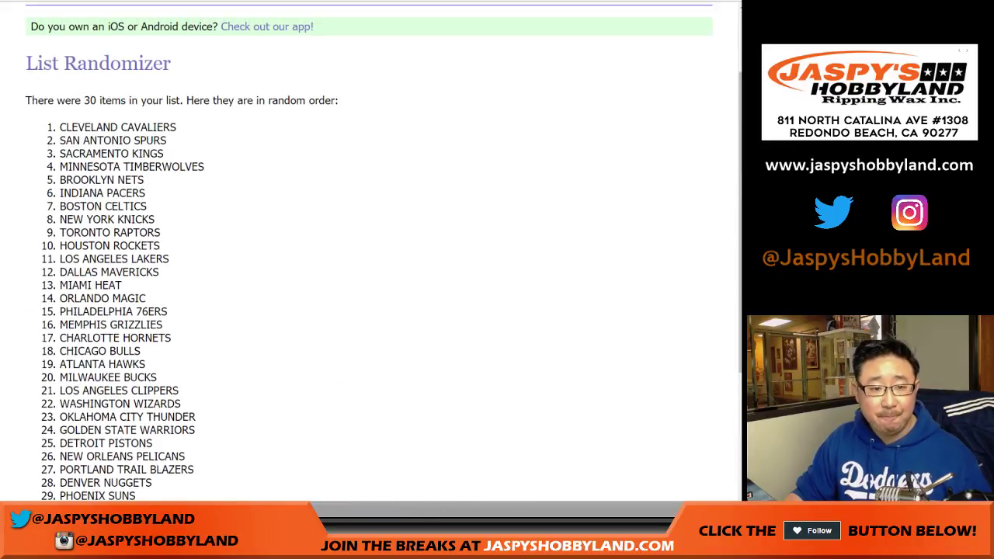
{"action": "left_click_drag", "start_coordinate": [60, 127], "coordinate": [115, 280]}
{"action": "key", "text": "ctrl+c"}
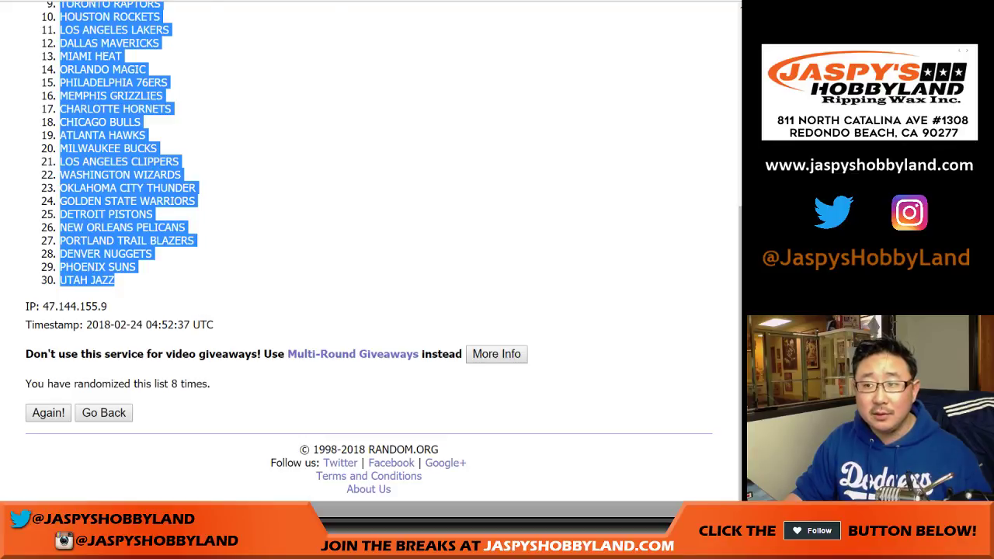
Switch to the Google Sheets spreadsheet, paste the basketball teams into column D from D1, and fit that column to its contents.
{"action": "key", "text": "ctrl+Tab"}
{"action": "left_click", "coordinate": [305, 82]}
{"action": "right_click", "coordinate": [305, 81]}
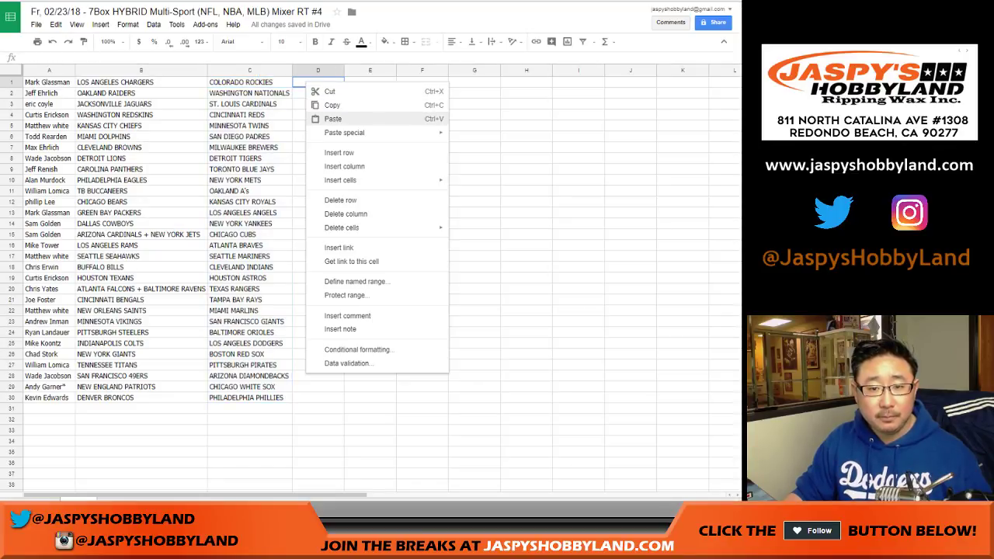
{"action": "left_click", "coordinate": [333, 119]}
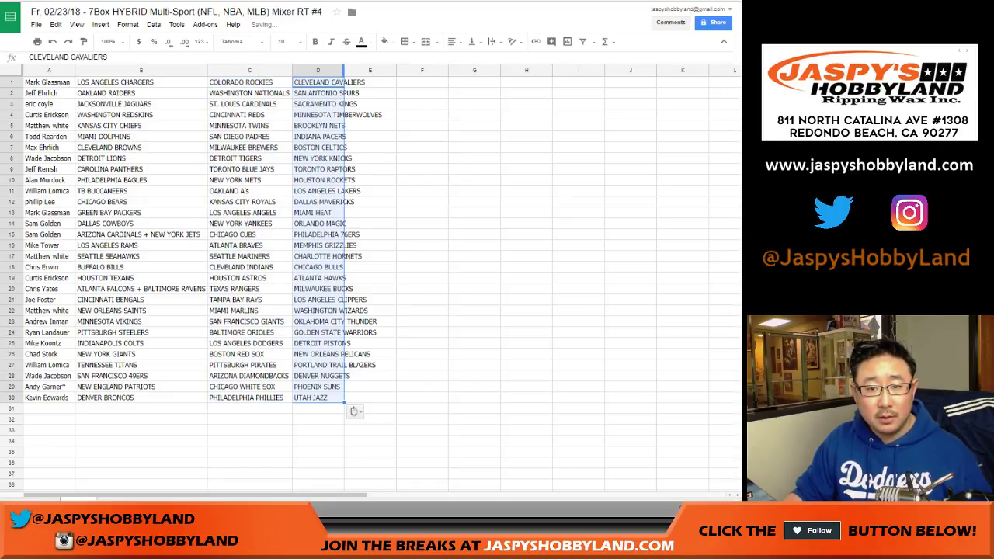
{"action": "double_click", "coordinate": [344, 70]}
Set the font of the whole sheet to Roboto at size 14.
{"action": "left_click", "coordinate": [11, 70]}
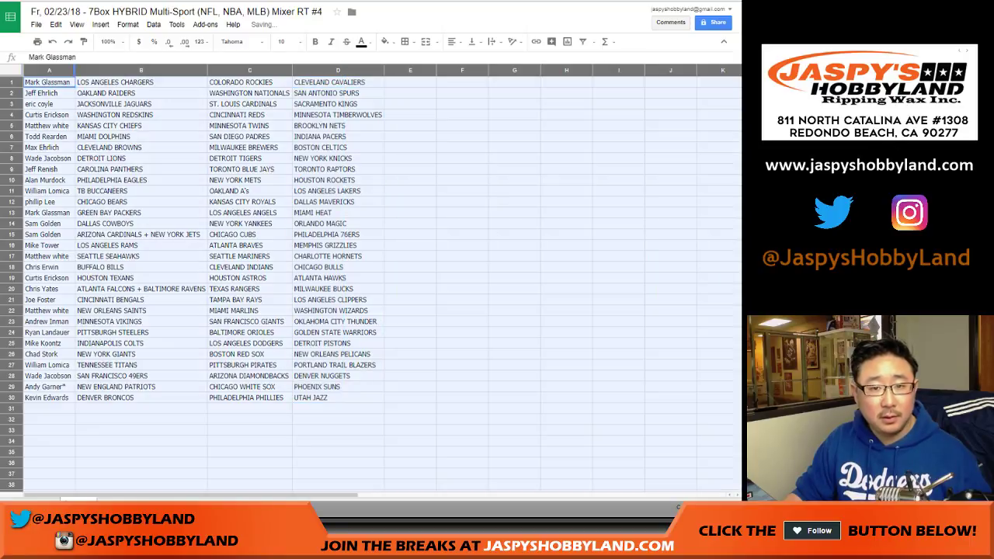
{"action": "left_click", "coordinate": [242, 42]}
{"action": "left_click", "coordinate": [244, 431]}
{"action": "left_click", "coordinate": [289, 42]}
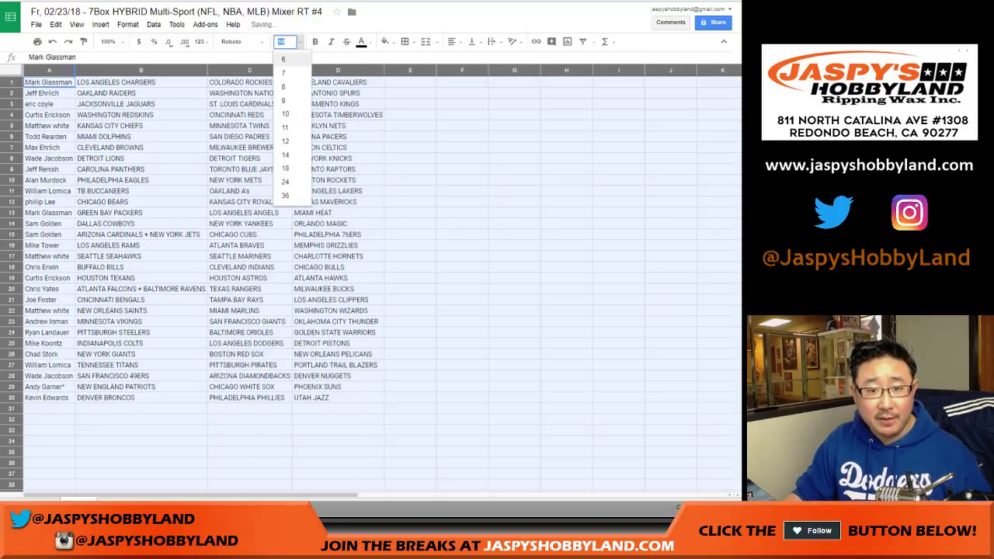
{"action": "left_click", "coordinate": [285, 154]}
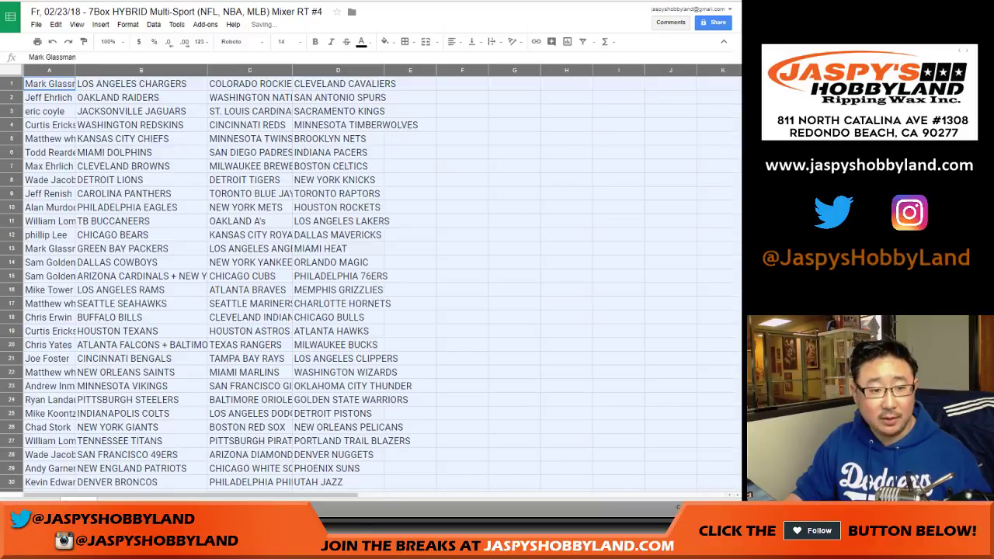
Fit all columns to their contents and make the participant names in column A bold.
{"action": "double_click", "coordinate": [75, 70]}
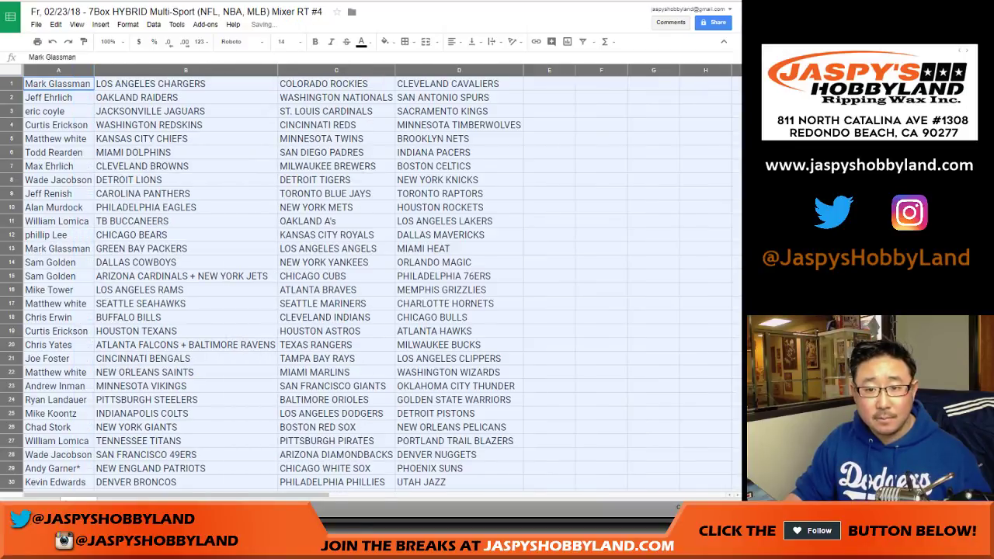
{"action": "left_click", "coordinate": [74, 70]}
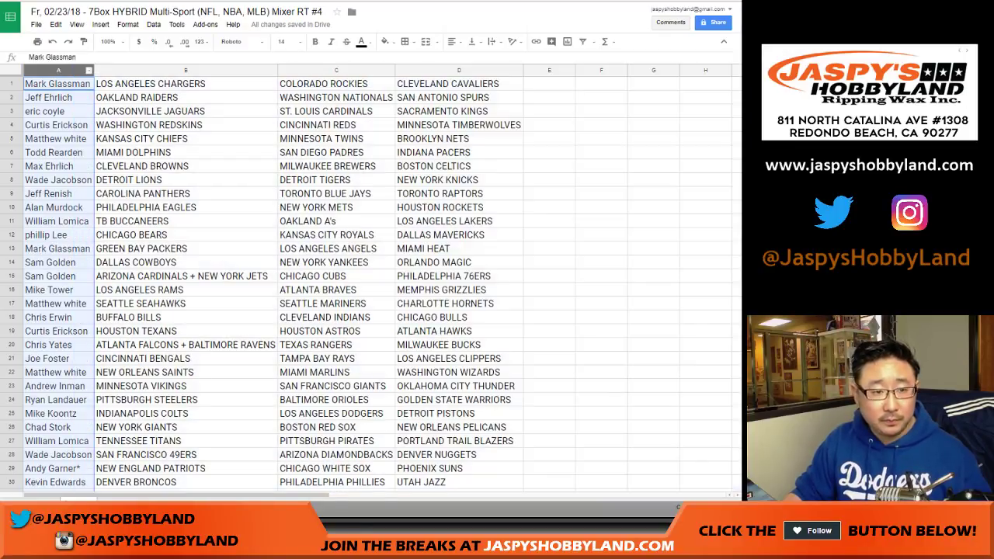
{"action": "key", "text": "ctrl+b"}
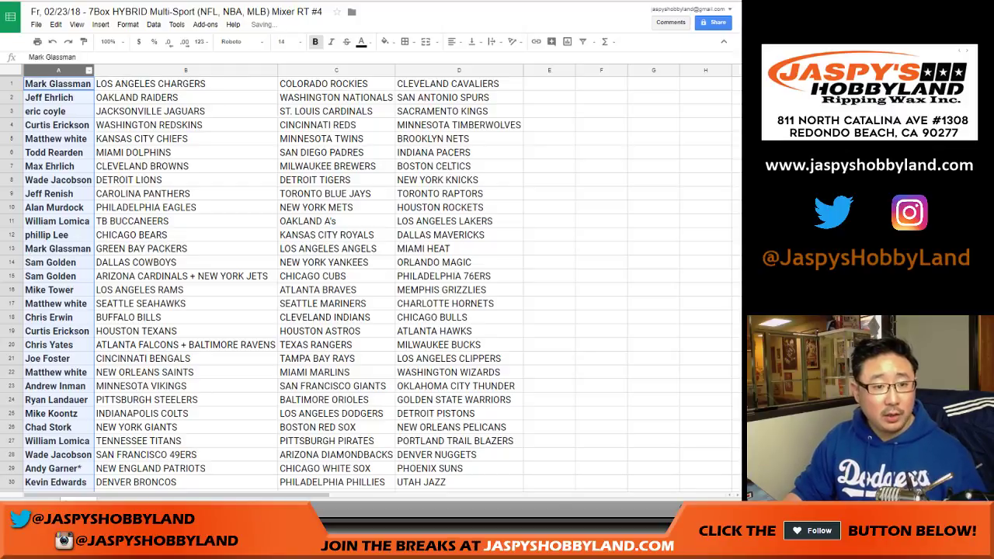
Review the football, baseball and basketball team assignments participant by participant, highlighting each row from 1 to 30, and clear the row highlight.
{"action": "left_click", "coordinate": [12, 84]}
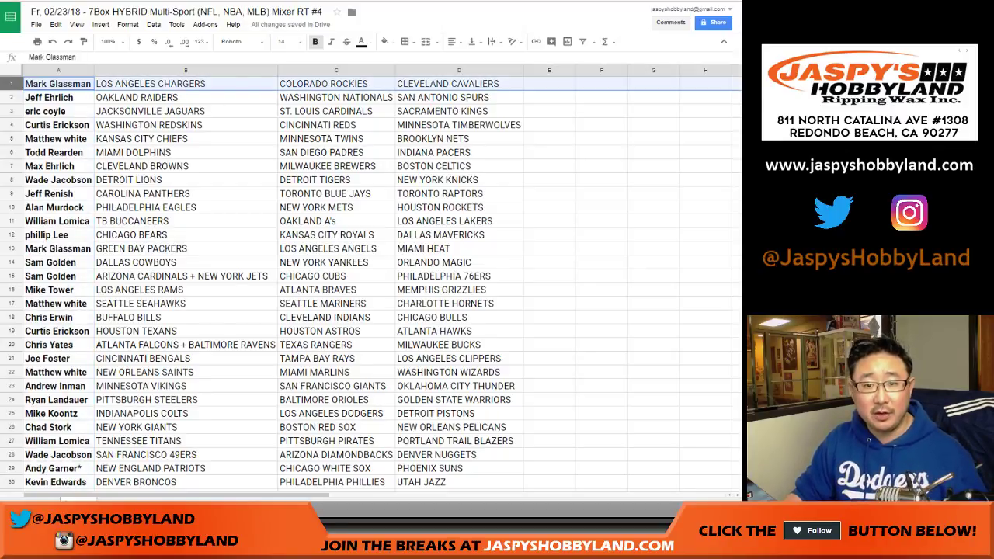
{"action": "left_click", "coordinate": [12, 98]}
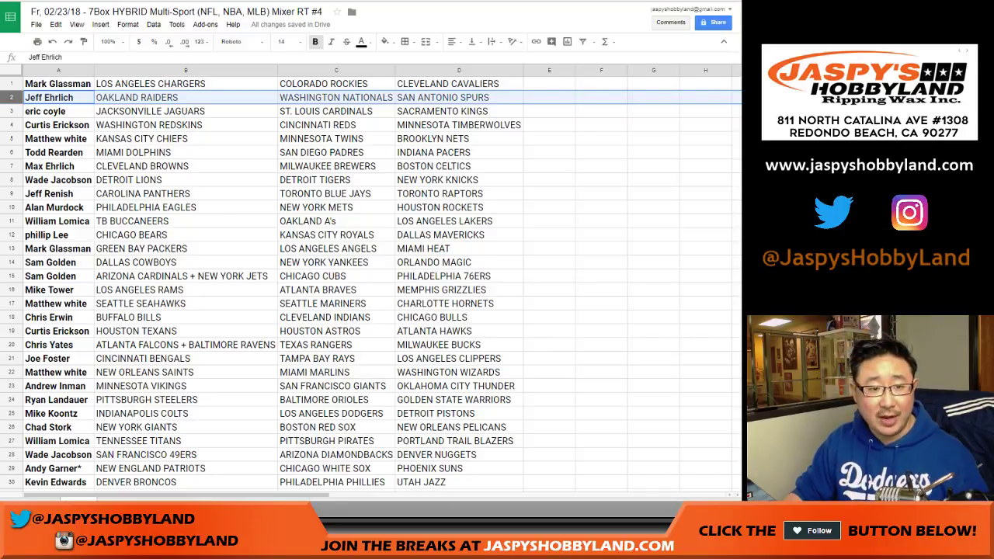
{"action": "left_click", "coordinate": [12, 111]}
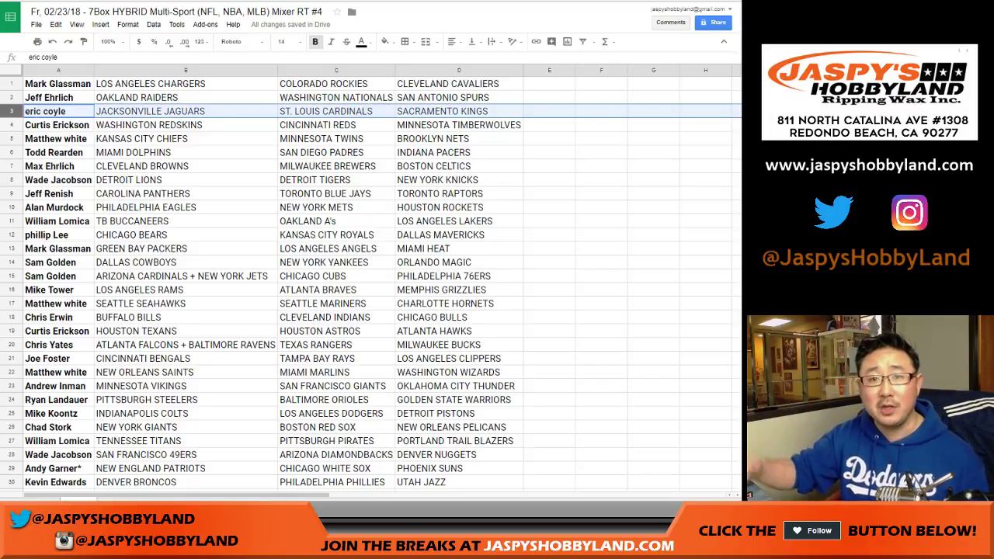
{"action": "left_click", "coordinate": [12, 125]}
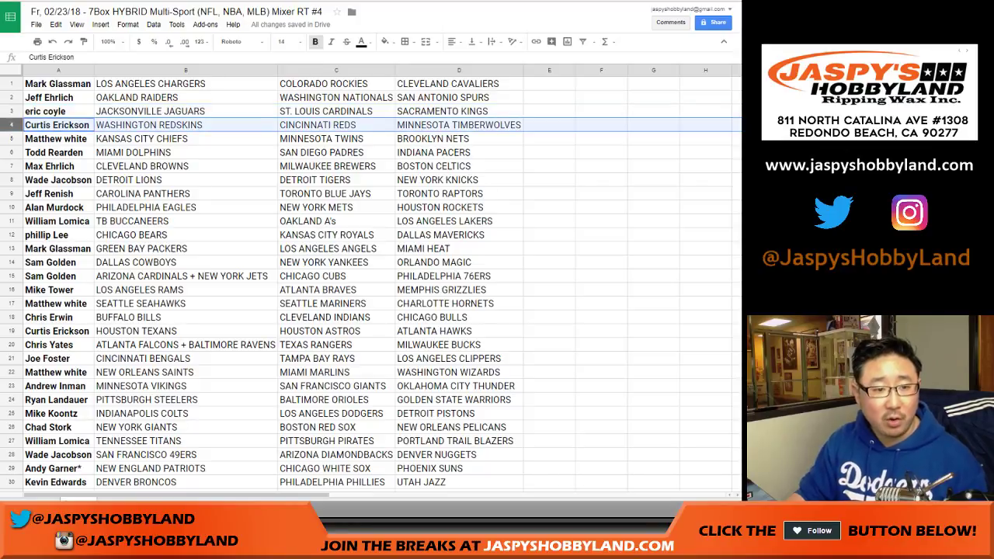
{"action": "left_click", "coordinate": [12, 139]}
{"action": "left_click", "coordinate": [12, 153]}
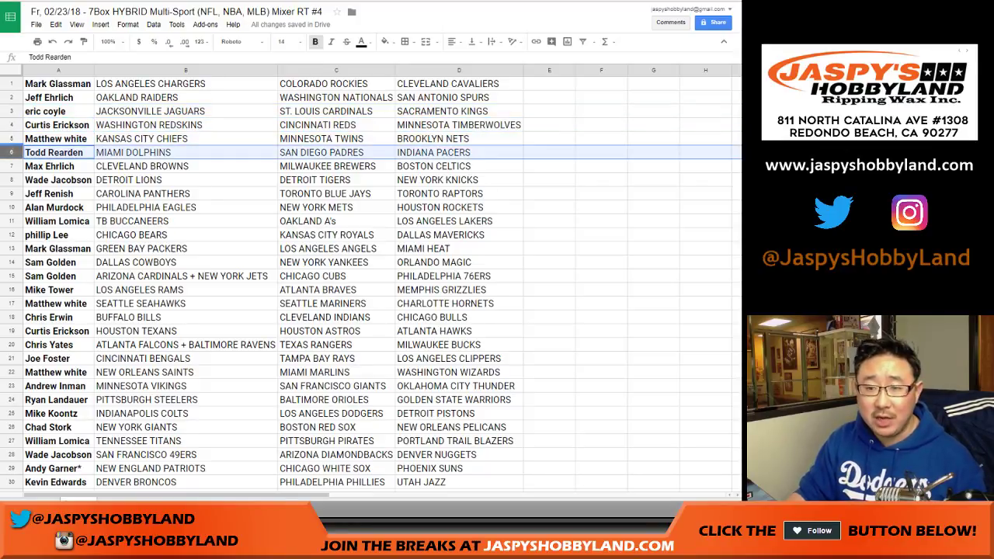
{"action": "left_click", "coordinate": [12, 166]}
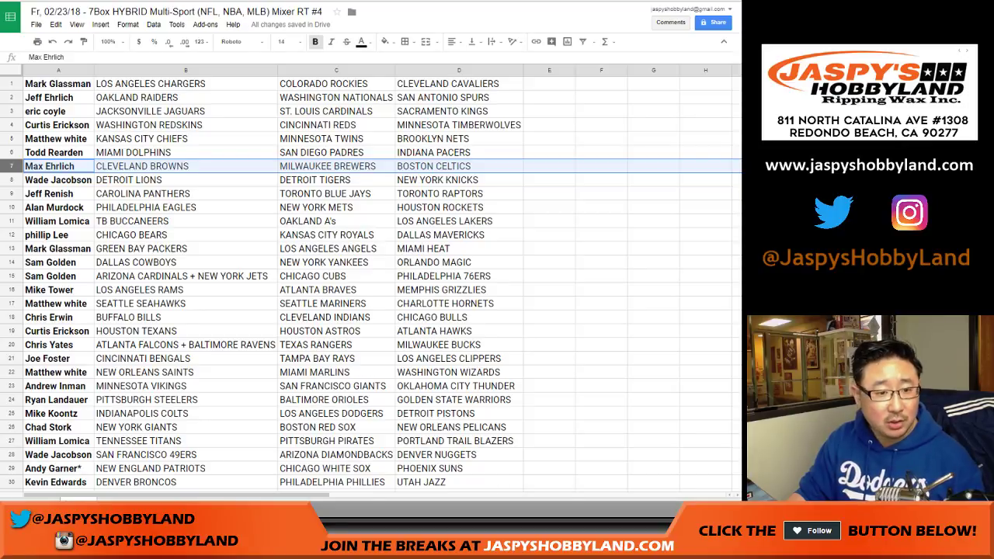
{"action": "left_click", "coordinate": [12, 179]}
{"action": "left_click", "coordinate": [12, 194]}
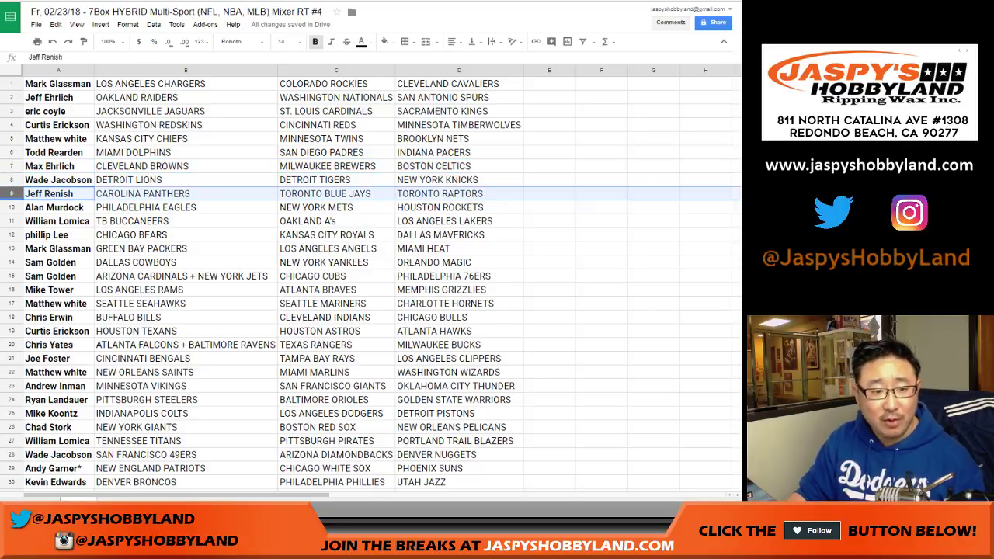
{"action": "left_click", "coordinate": [12, 207]}
{"action": "left_click", "coordinate": [12, 221]}
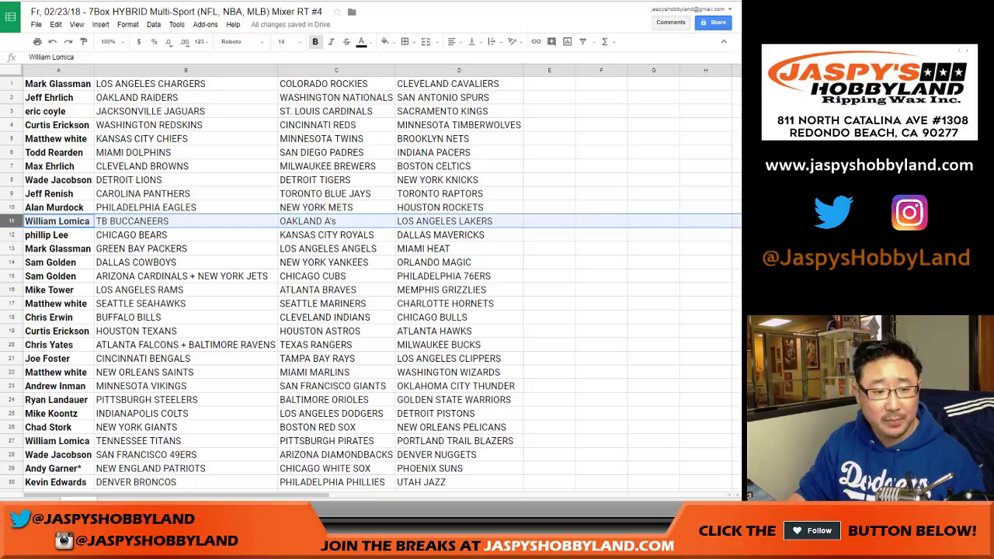
{"action": "left_click", "coordinate": [12, 236]}
{"action": "left_click", "coordinate": [11, 249]}
{"action": "left_click", "coordinate": [12, 262]}
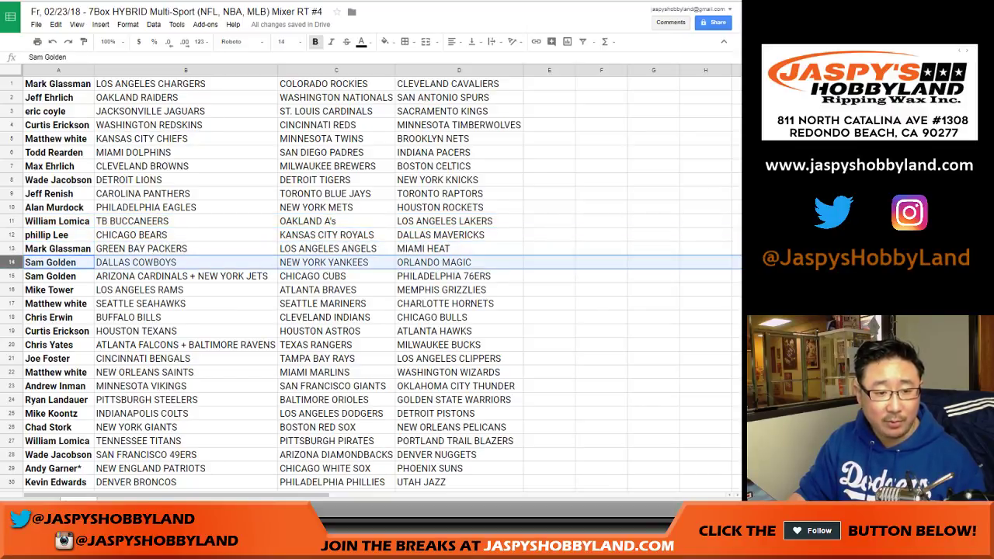
{"action": "left_click", "coordinate": [12, 277]}
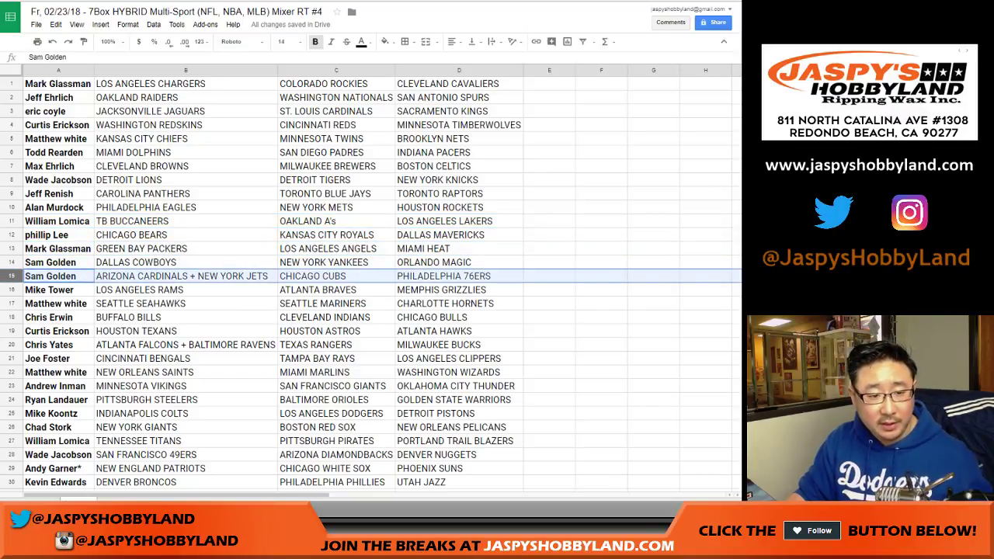
{"action": "key", "text": "shift+Up"}
{"action": "left_click", "coordinate": [12, 290]}
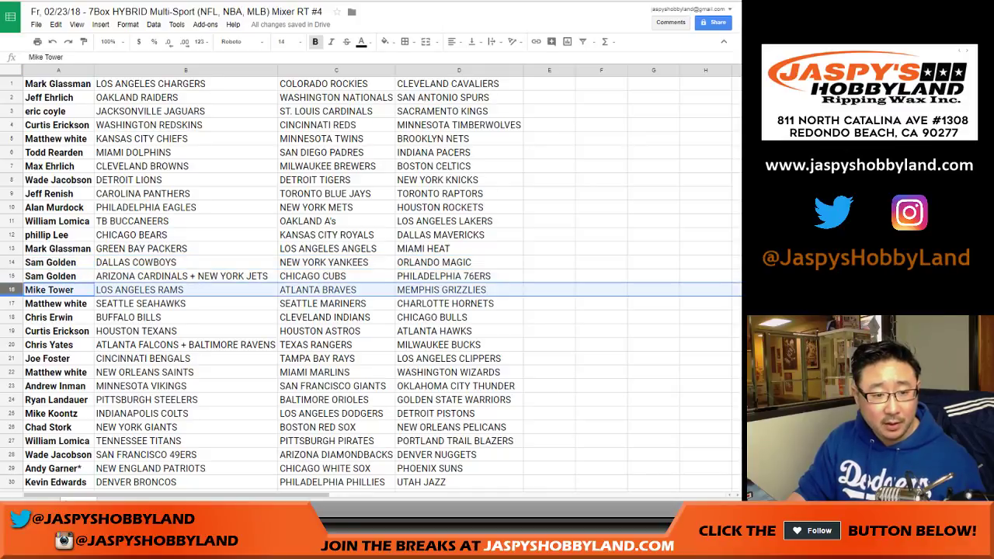
{"action": "left_click", "coordinate": [12, 304]}
{"action": "left_click", "coordinate": [11, 318]}
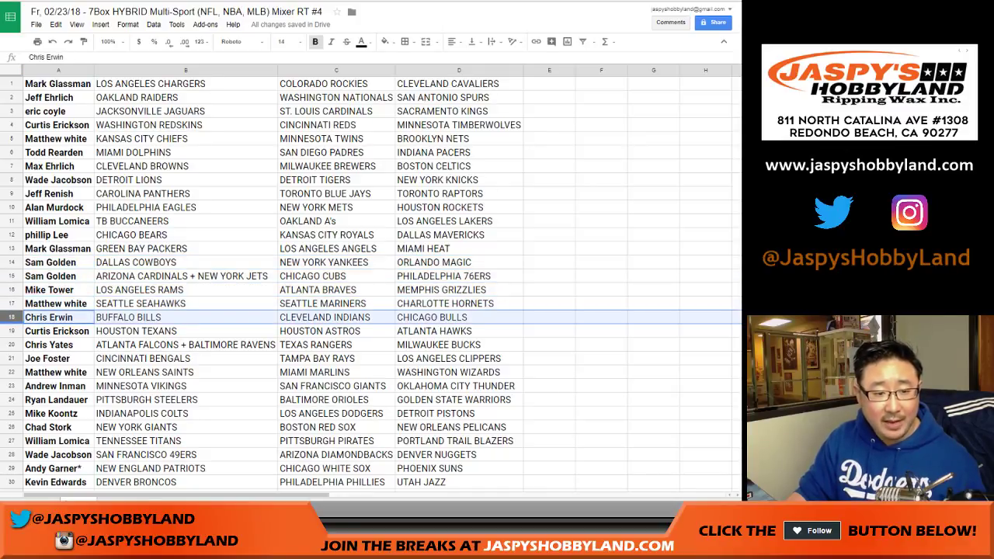
{"action": "left_click", "coordinate": [12, 331]}
{"action": "left_click", "coordinate": [11, 344]}
{"action": "left_click", "coordinate": [11, 358]}
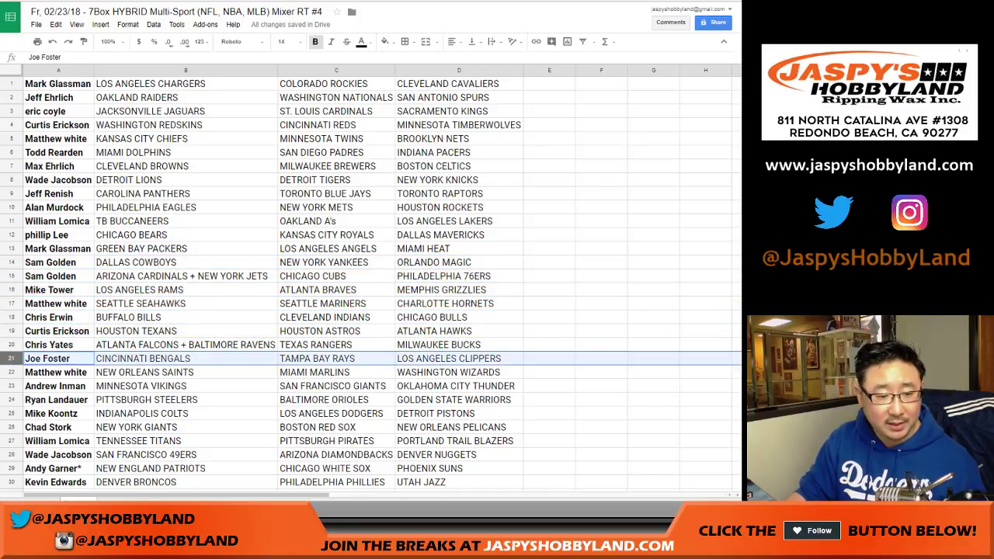
{"action": "left_click", "coordinate": [12, 372]}
{"action": "left_click", "coordinate": [12, 386]}
{"action": "left_click", "coordinate": [12, 400]}
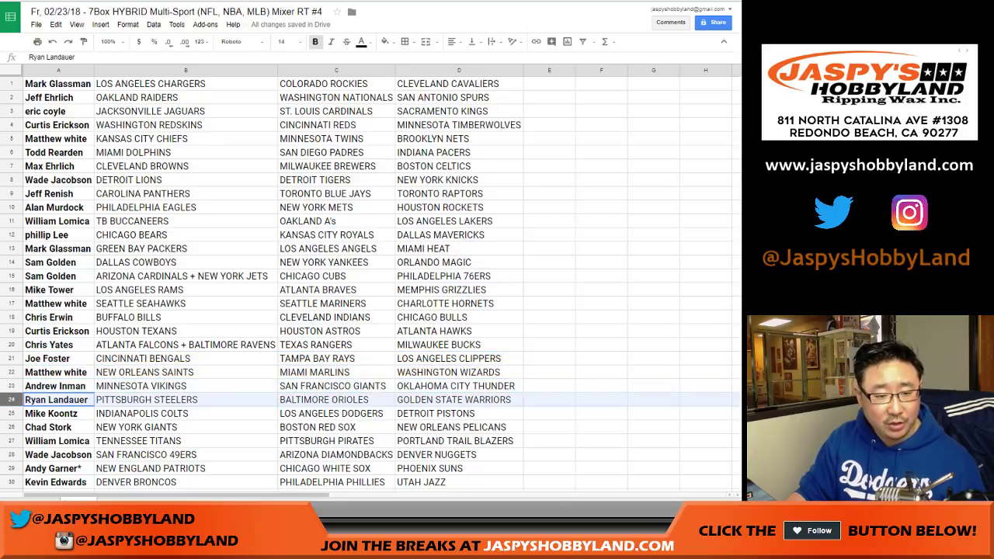
{"action": "left_click", "coordinate": [12, 413]}
{"action": "left_click", "coordinate": [11, 427]}
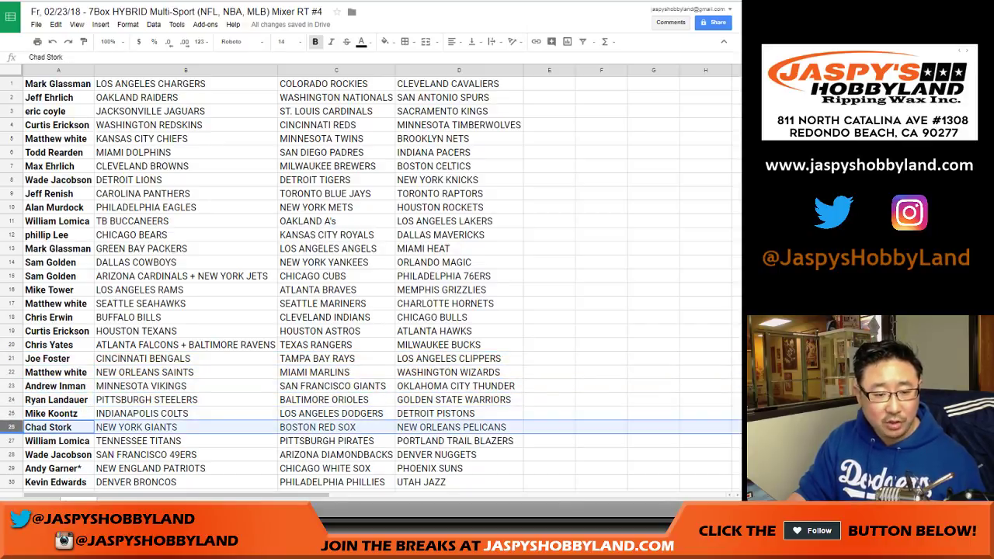
{"action": "left_click", "coordinate": [11, 441]}
{"action": "left_click", "coordinate": [12, 455]}
{"action": "left_click", "coordinate": [11, 468]}
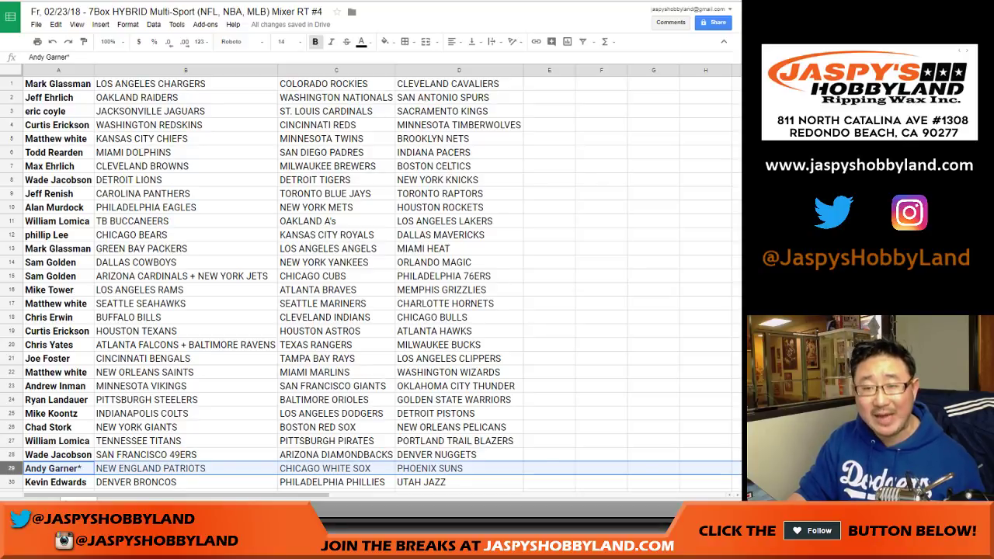
{"action": "scroll", "coordinate": [371, 280], "scroll_direction": "down", "scroll_amount": 3}
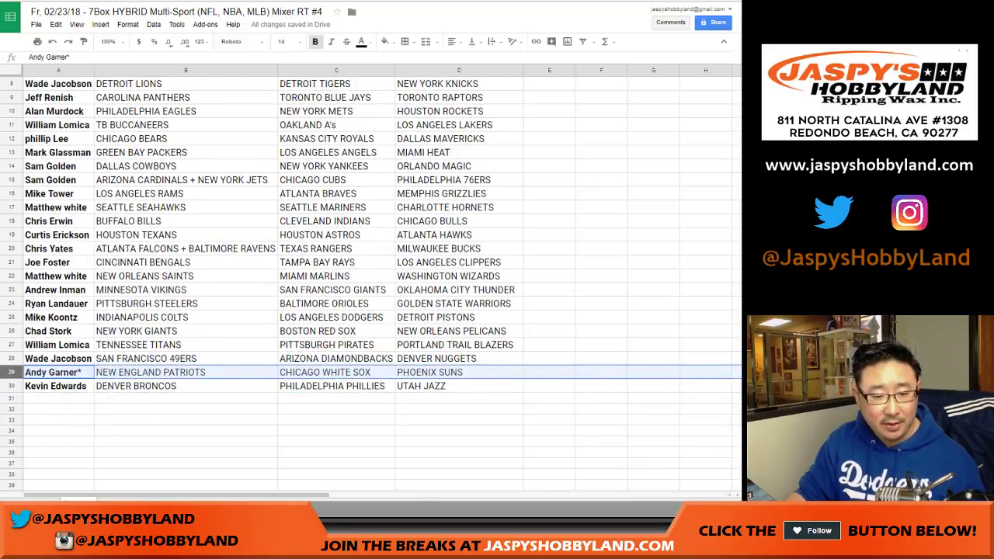
{"action": "left_click", "coordinate": [11, 386]}
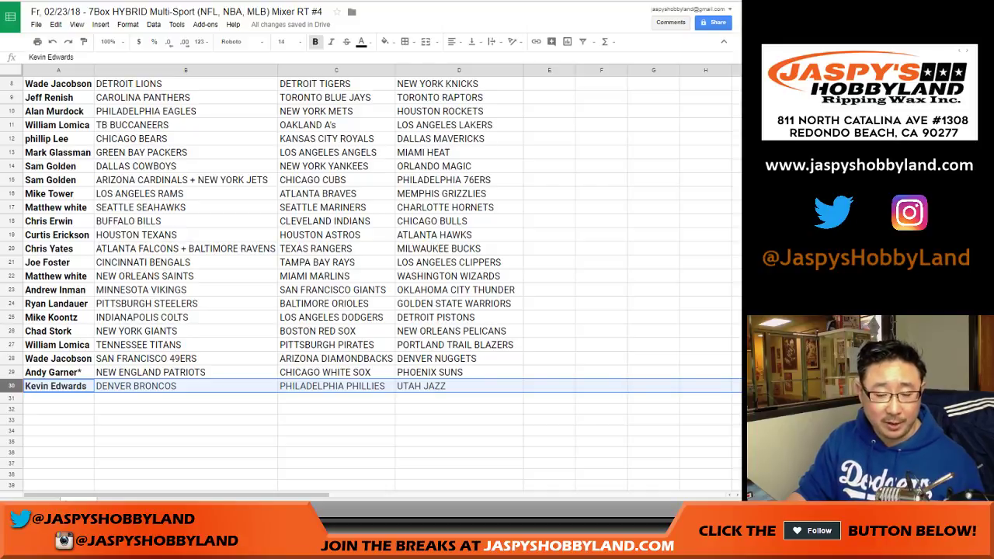
{"action": "scroll", "coordinate": [371, 279], "scroll_direction": "up", "scroll_amount": 3}
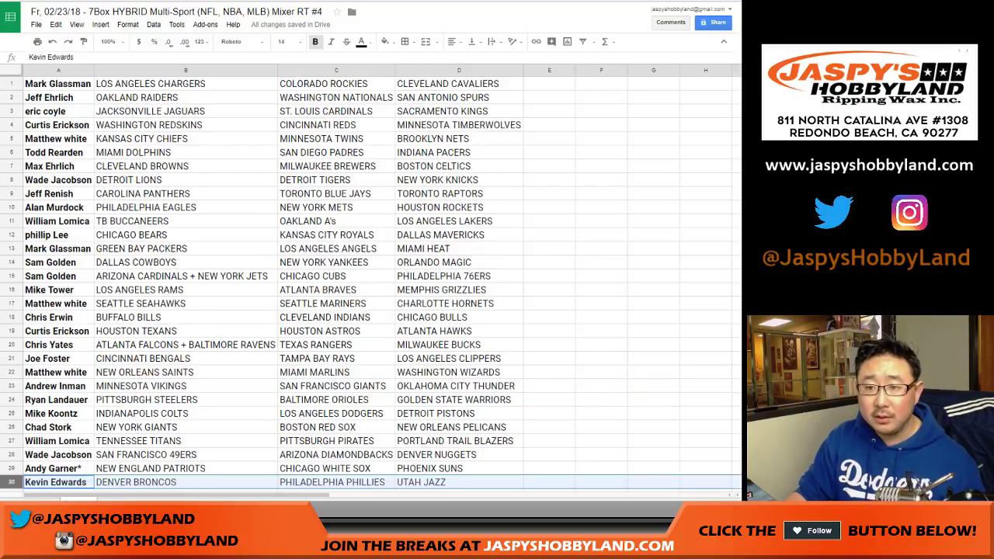
{"action": "left_click", "coordinate": [549, 84]}
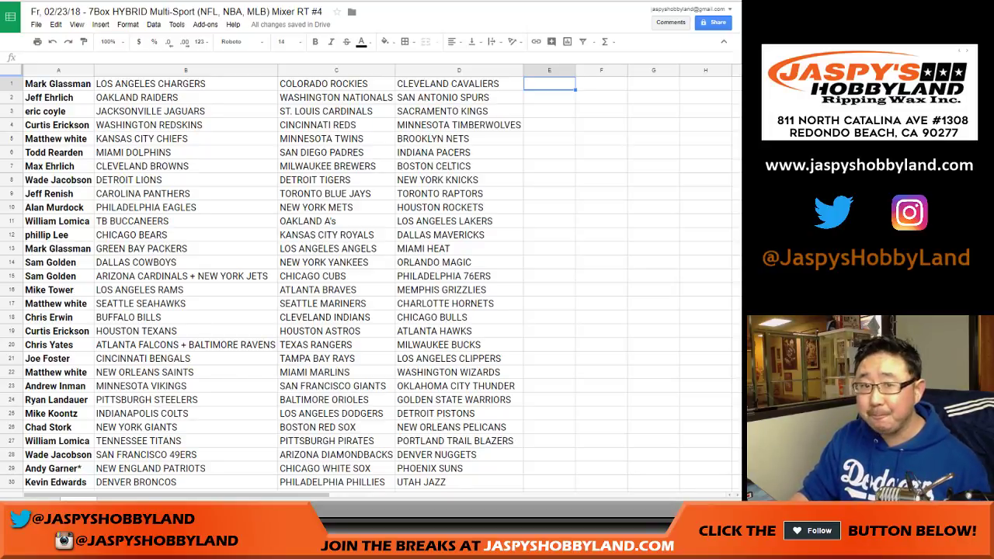
Switch to the mixer's product page to check the included boxes and team combos, and return to the Google Sheets spreadsheet.
{"action": "key", "text": "ctrl+Tab"}
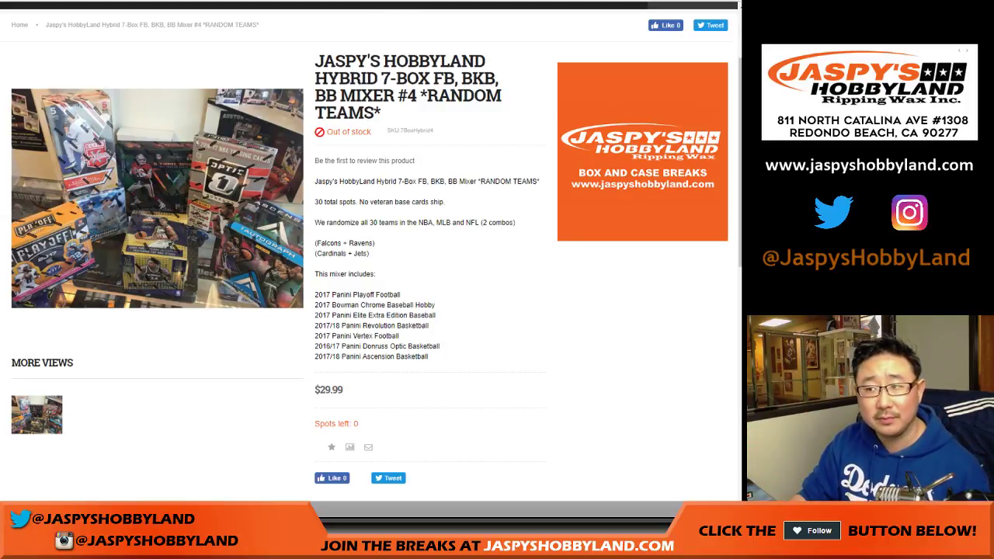
{"action": "key", "text": "ctrl+Tab"}
Apply borders to all cells of the team range B1:D30.
{"action": "left_click", "coordinate": [186, 83]}
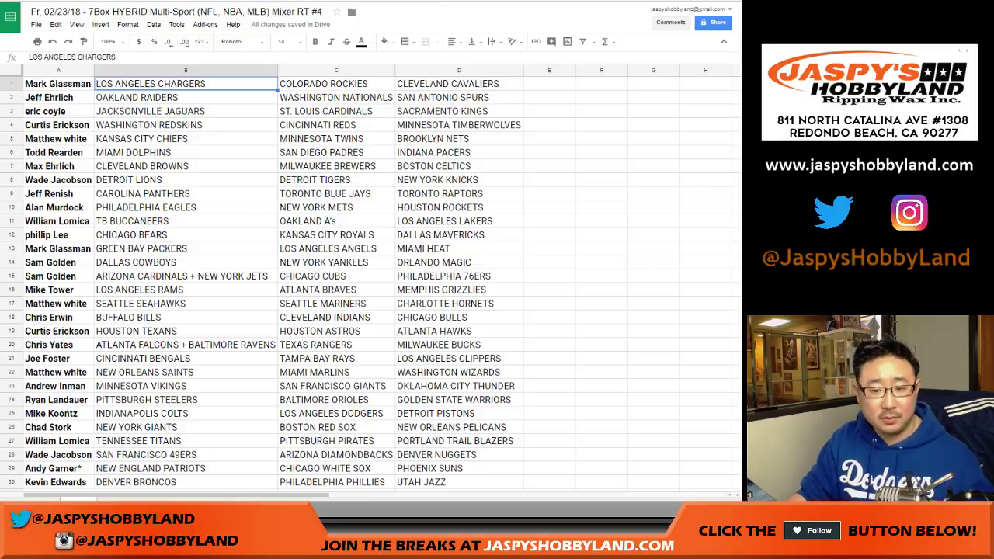
{"action": "left_click", "coordinate": [458, 483], "text": "shift"}
{"action": "left_click", "coordinate": [407, 42]}
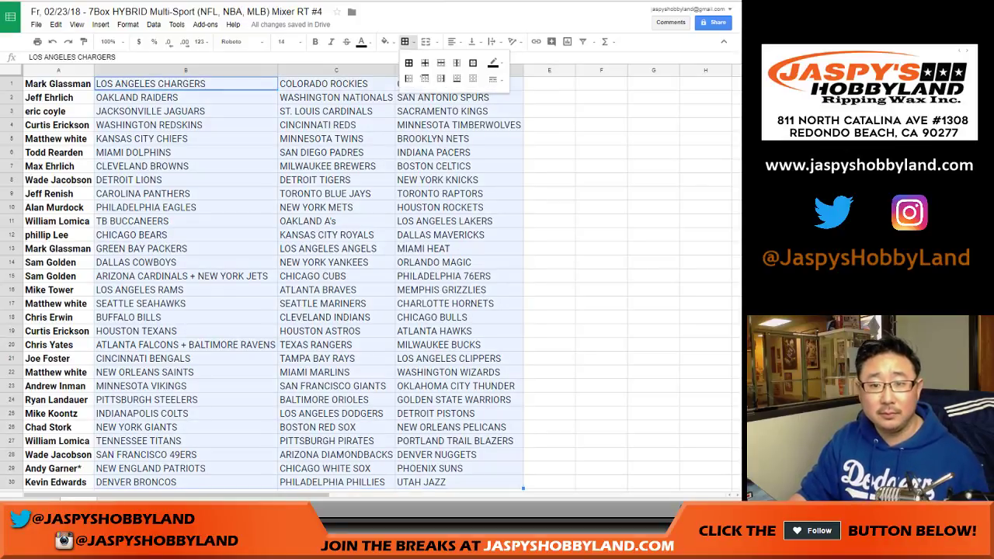
{"action": "left_click", "coordinate": [409, 63]}
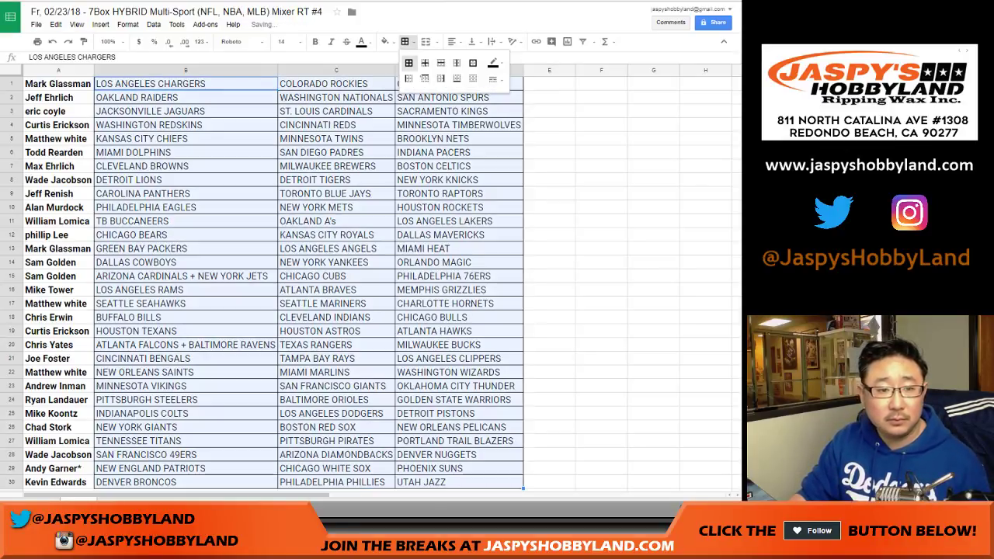
Center the contents of the whole sheet horizontally and align them to the middle vertically.
{"action": "key", "text": "ctrl+a"}
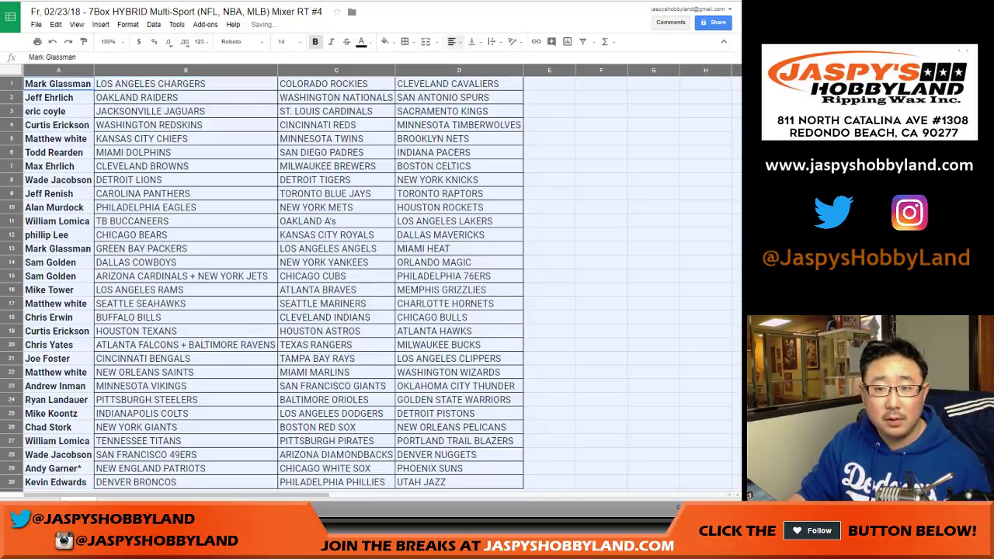
{"action": "left_click", "coordinate": [454, 42]}
{"action": "left_click", "coordinate": [469, 60]}
{"action": "left_click", "coordinate": [475, 42]}
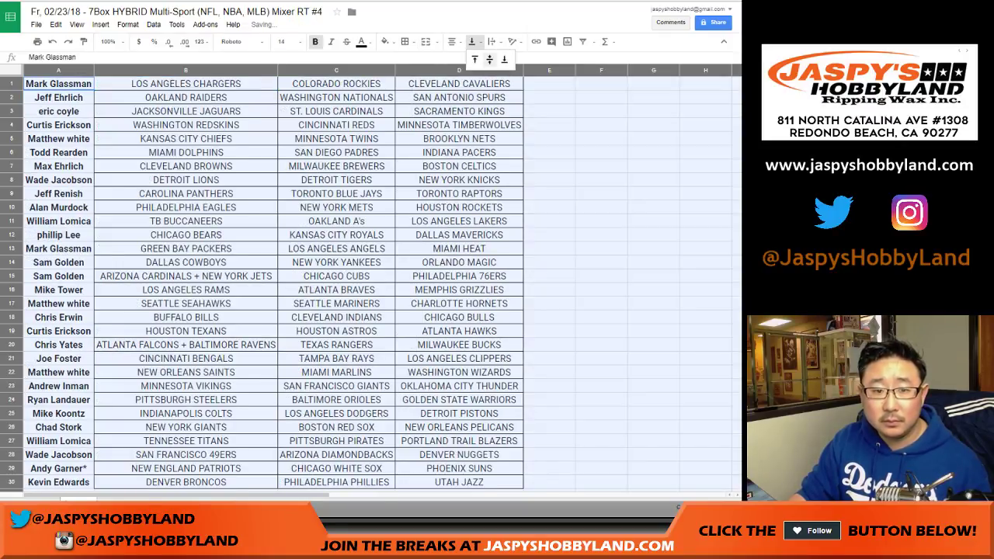
{"action": "left_click", "coordinate": [490, 60]}
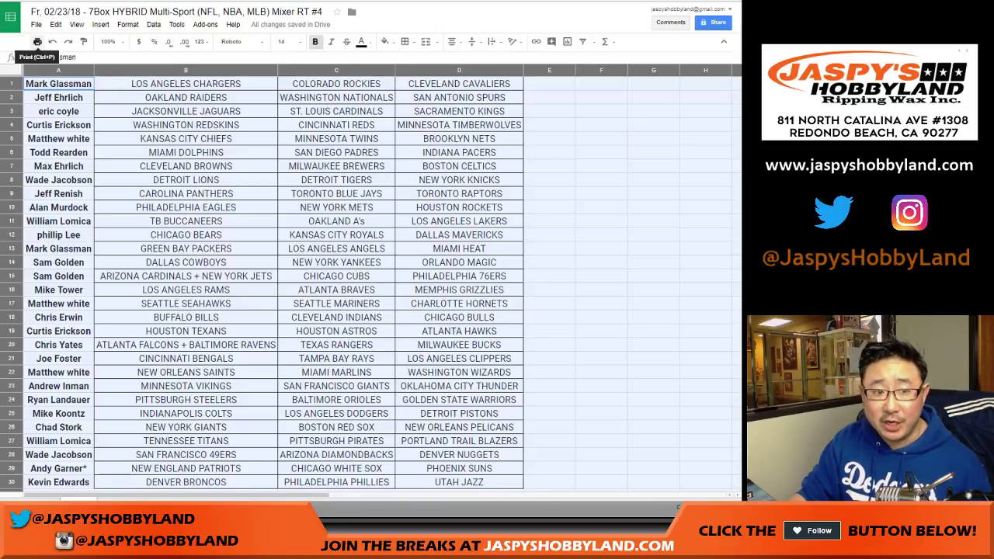
Print the current sheet in portrait orientation with the workbook title in the header.
{"action": "left_click", "coordinate": [37, 41]}
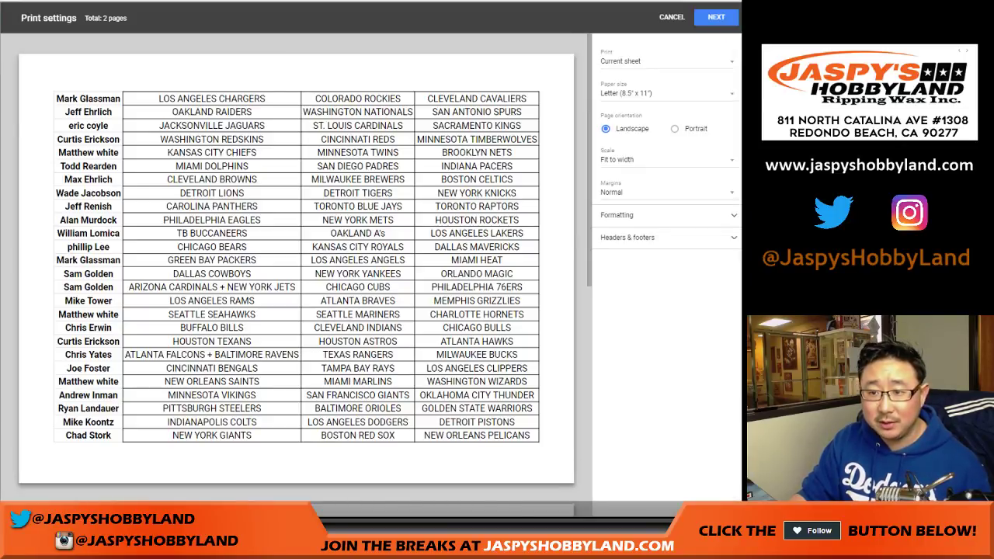
{"action": "left_click", "coordinate": [674, 128]}
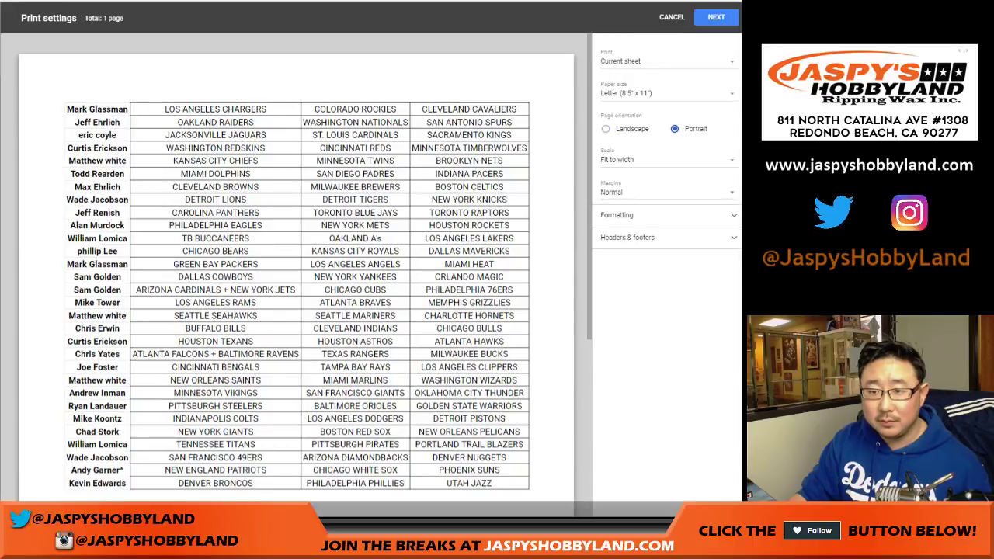
{"action": "left_click", "coordinate": [629, 238]}
{"action": "left_click", "coordinate": [605, 270]}
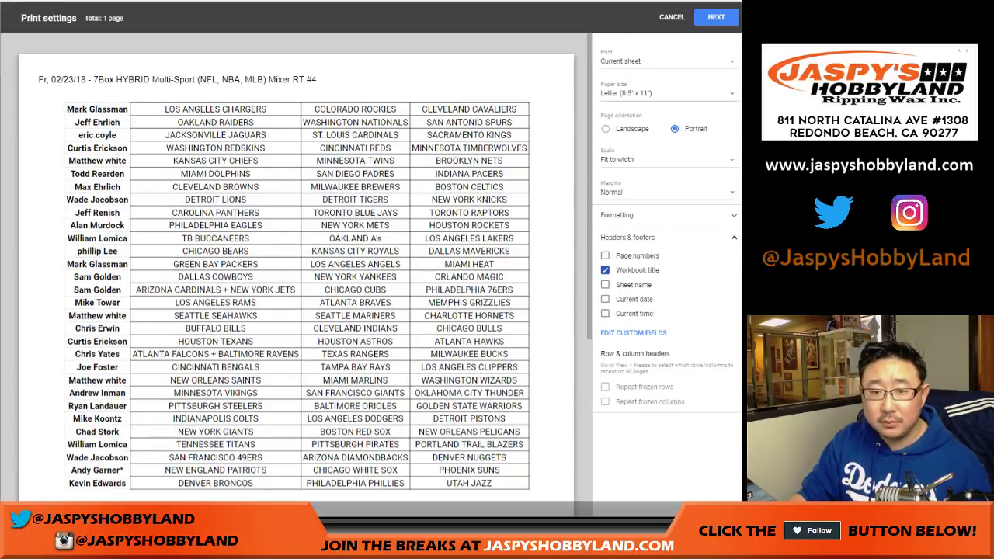
{"action": "scroll", "coordinate": [297, 274], "scroll_direction": "down", "scroll_amount": 5}
{"action": "scroll", "coordinate": [295, 264], "scroll_direction": "up", "scroll_amount": 4}
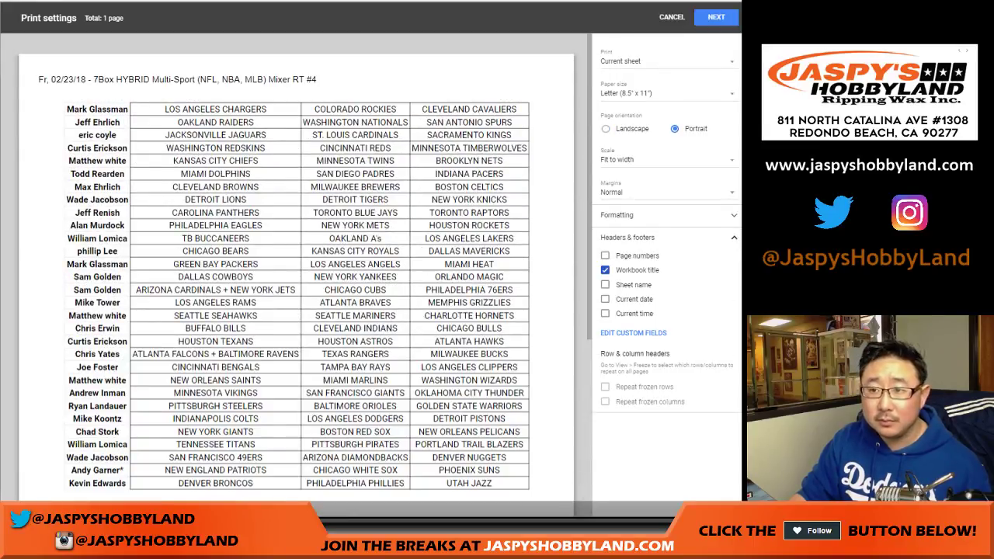
{"action": "left_click", "coordinate": [716, 16]}
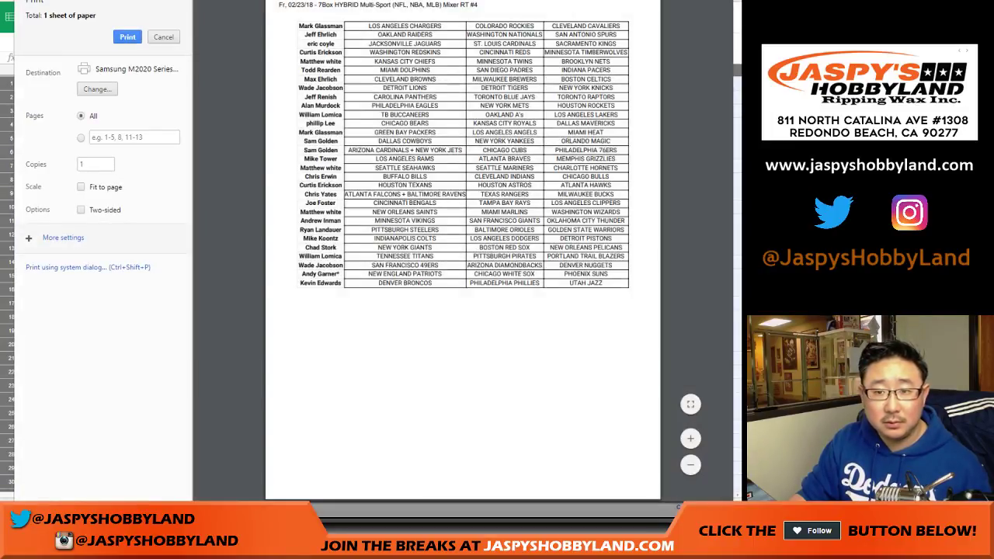
{"action": "left_click", "coordinate": [128, 37]}
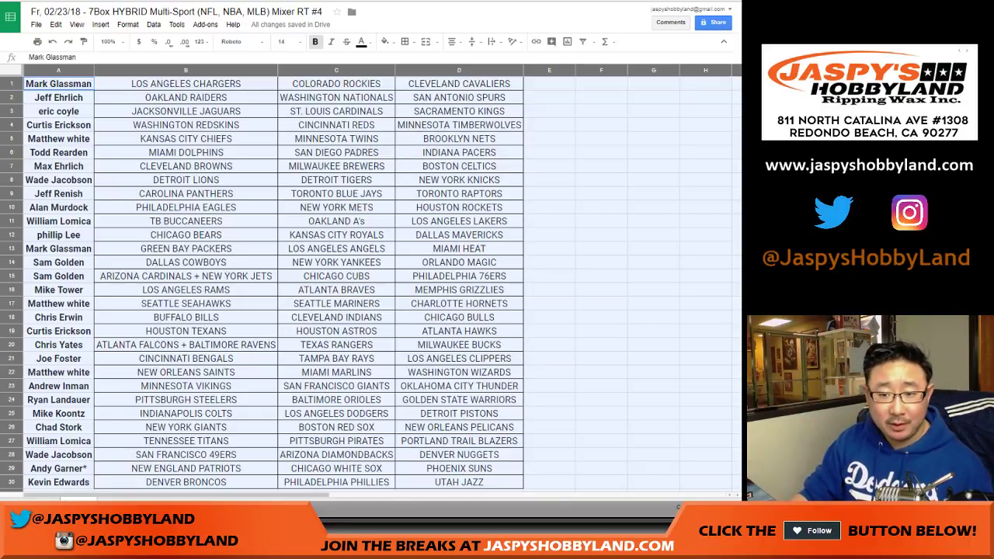
Highlight row 12 and row 9 in turn to check the teams assigned to those participants.
{"action": "left_click", "coordinate": [11, 235]}
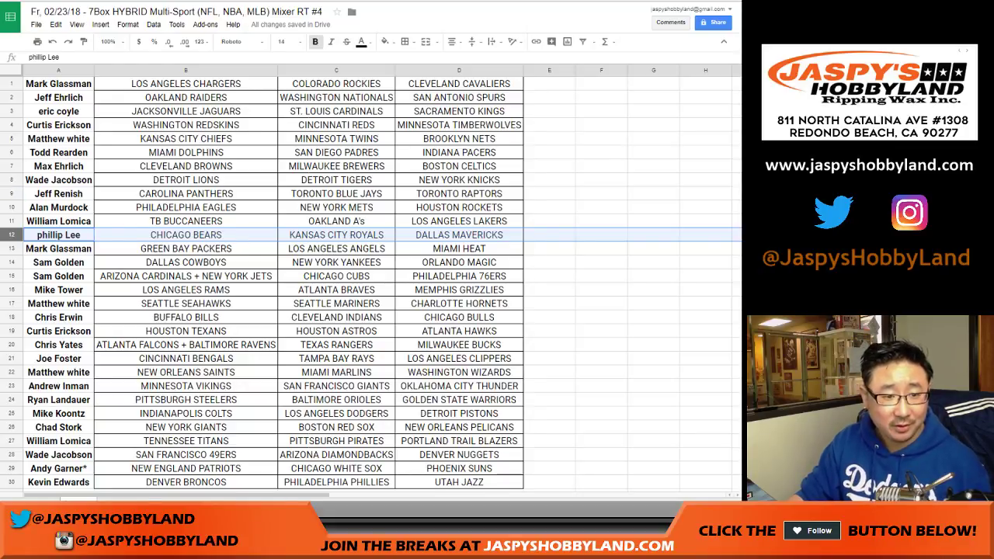
{"action": "left_click", "coordinate": [11, 193]}
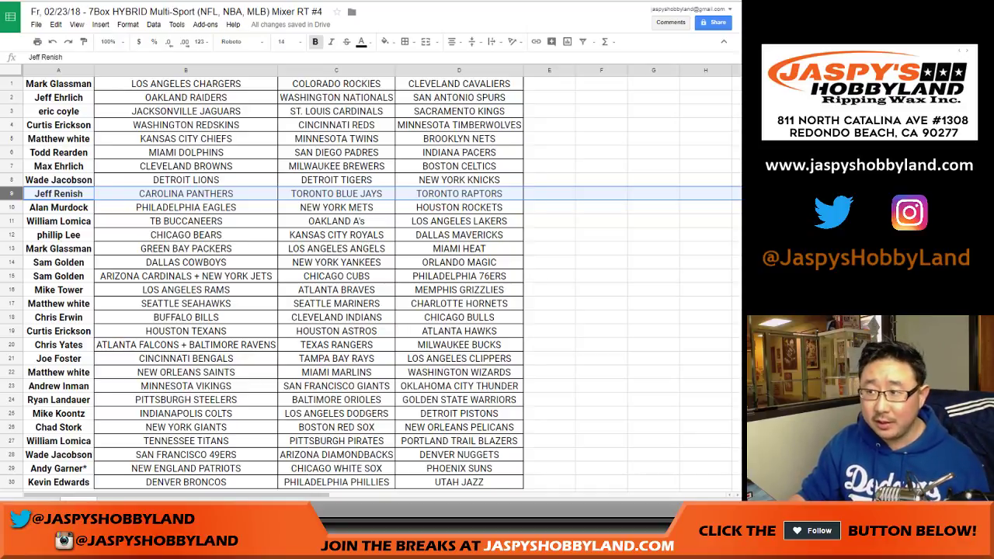
Move DALLAS MAVERICKS from D12 to E12 and LOS ANGELES LAKERS from D11 to E11.
{"action": "left_click", "coordinate": [459, 235]}
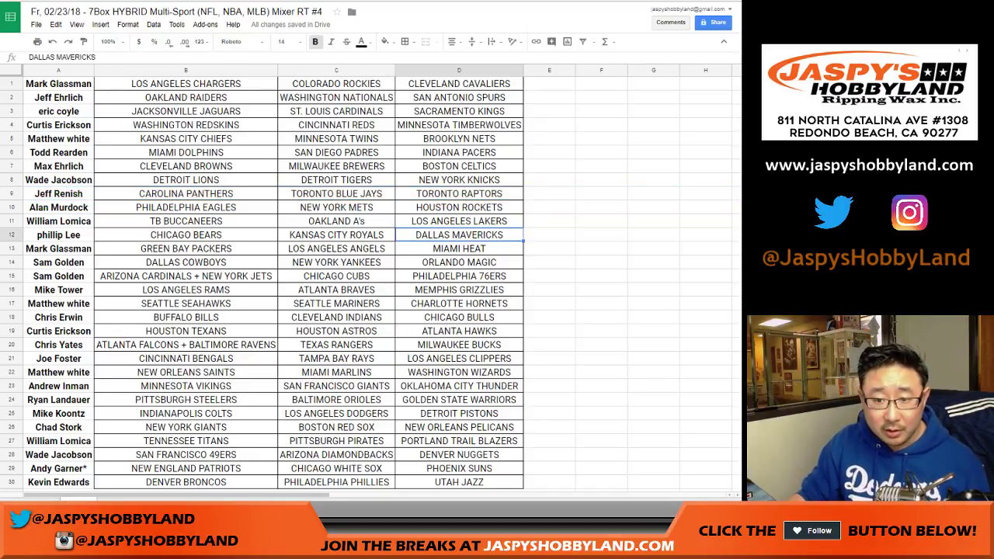
{"action": "left_click", "coordinate": [549, 235]}
{"action": "type", "text": "DALLAS MAVERICKS"}
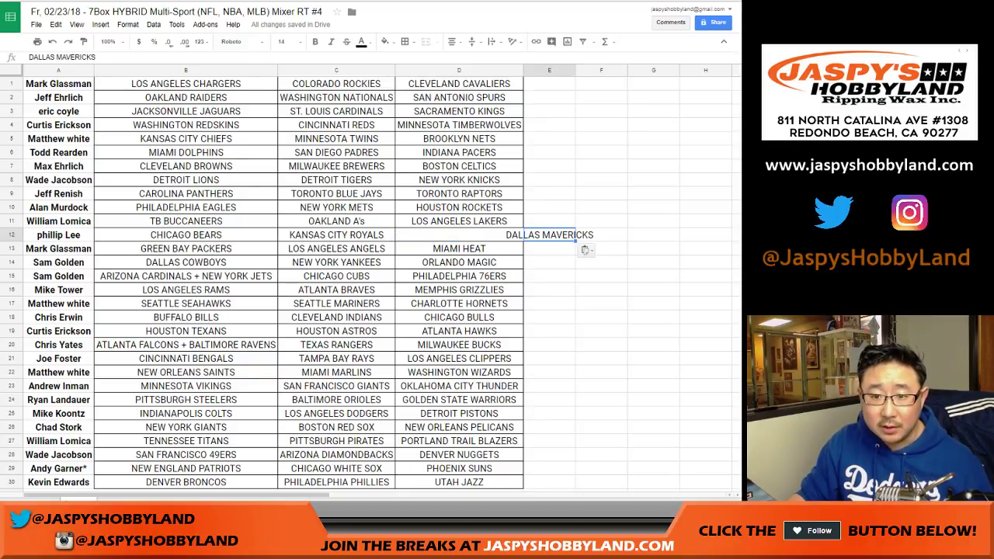
{"action": "left_click", "coordinate": [459, 221]}
{"action": "key", "text": "ctrl+x"}
{"action": "left_click", "coordinate": [549, 221]}
{"action": "key", "text": "ctrl+v"}
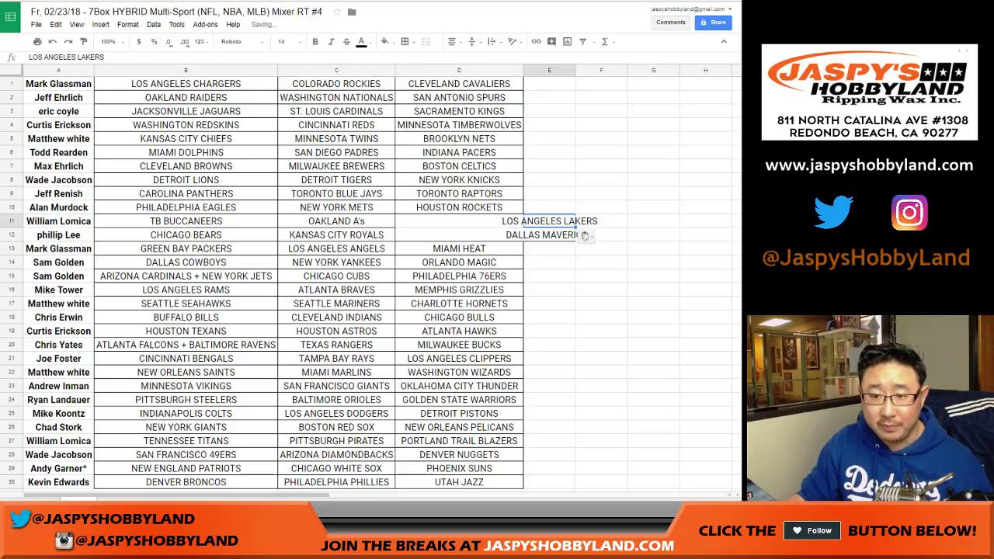
Move DALLAS MAVERICKS from E12 into D11 and append "-t" to the team name.
{"action": "left_click", "coordinate": [549, 235]}
{"action": "key", "text": "ctrl+x"}
{"action": "left_click", "coordinate": [459, 222]}
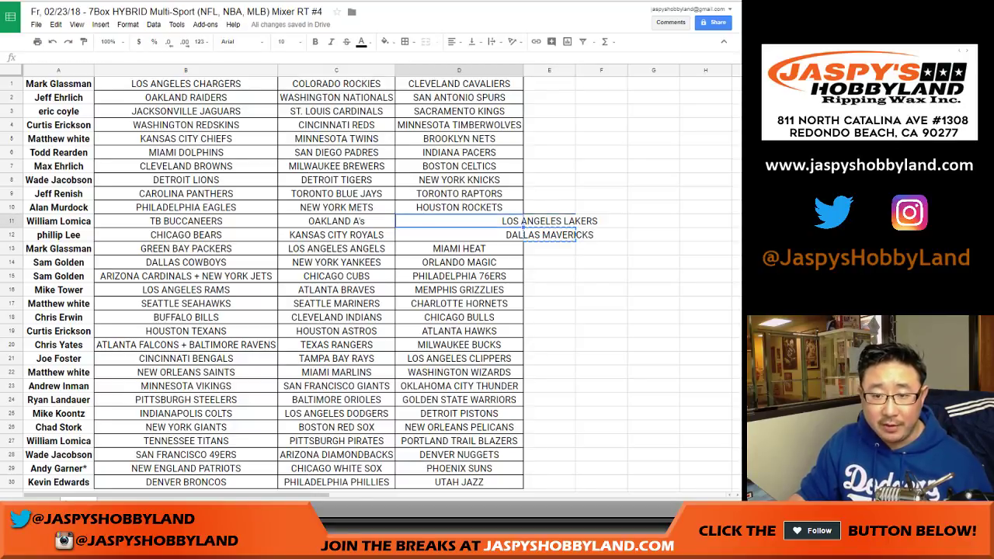
{"action": "key", "text": "ctrl+v"}
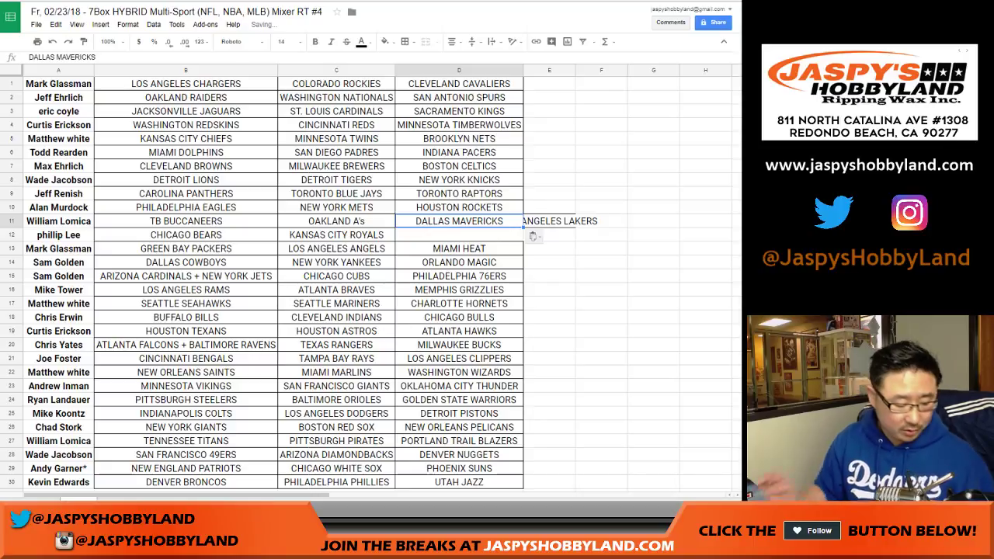
{"action": "type", "text": "-t"}
{"action": "key", "text": "Return"}
Move LOS ANGELES LAKERS from E11 into D12 and append "-t" to the team name.
{"action": "key", "text": "Up"}
{"action": "key", "text": "Right"}
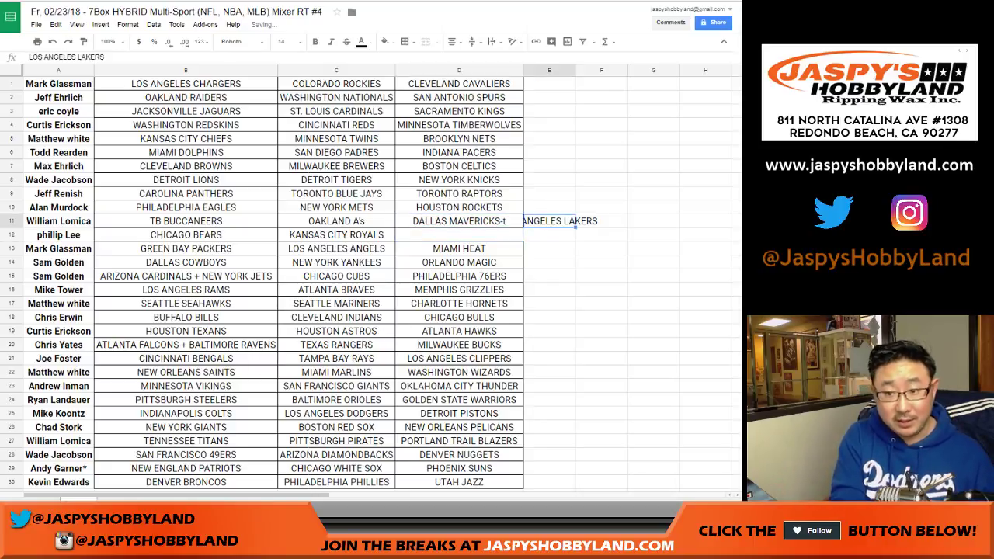
{"action": "key", "text": "ctrl+x"}
{"action": "key", "text": "Down"}
{"action": "key", "text": "Left"}
{"action": "key", "text": "ctrl+v"}
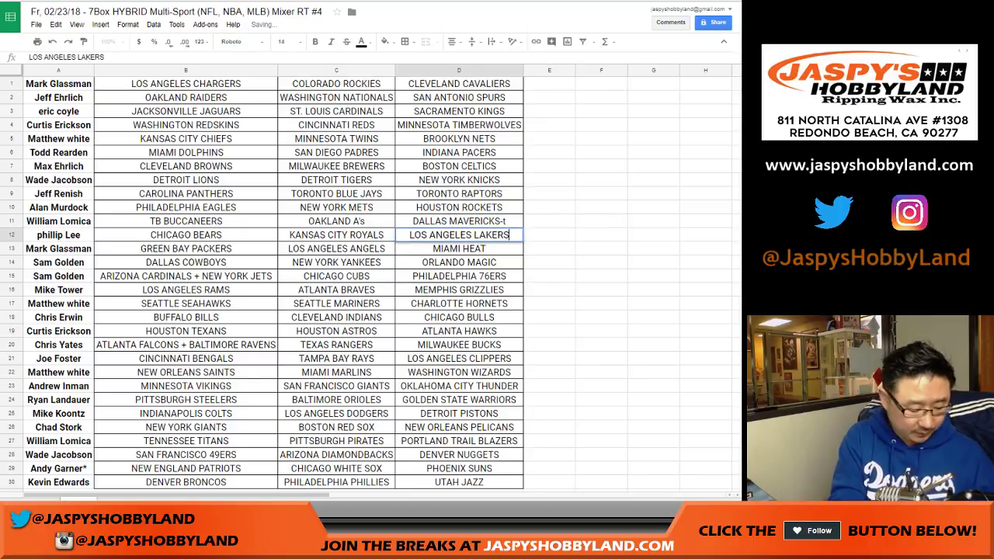
{"action": "key", "text": "Return"}
{"action": "type", "text": "-t"}
{"action": "key", "text": "Return"}
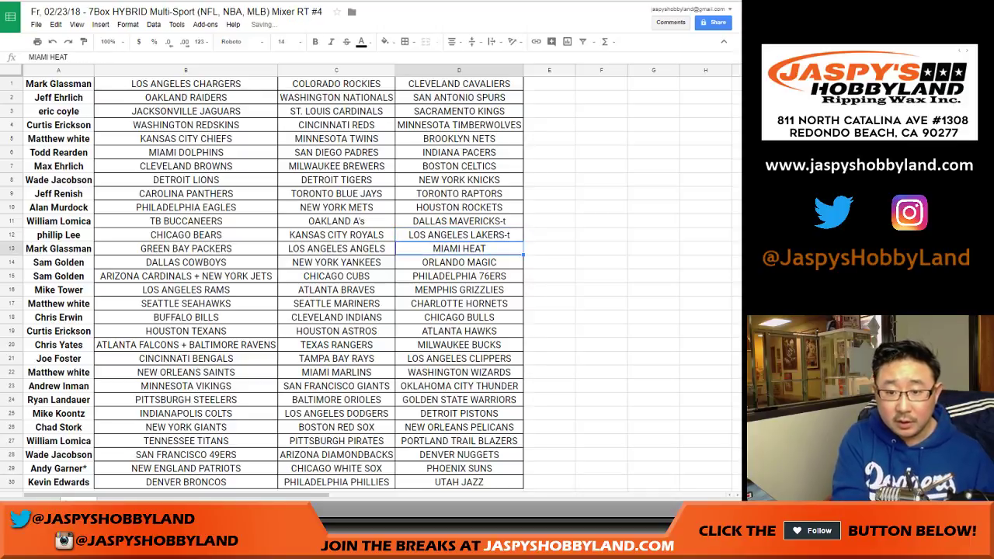
Review the traded teams in D11:D12 along with the participant in A11 and the baseball team in C12.
{"action": "key", "text": "Up"}
{"action": "key", "text": "Up"}
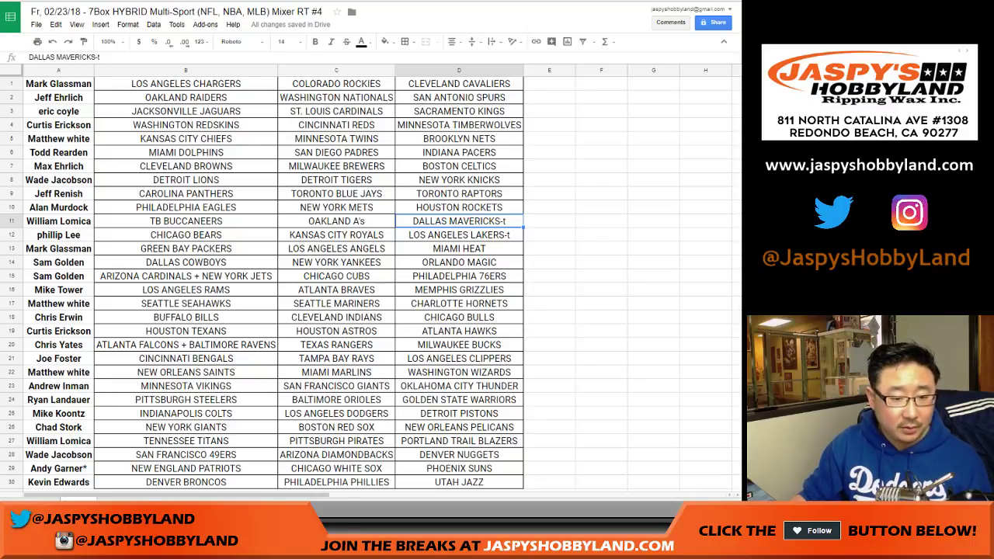
{"action": "key", "text": "shift+Down"}
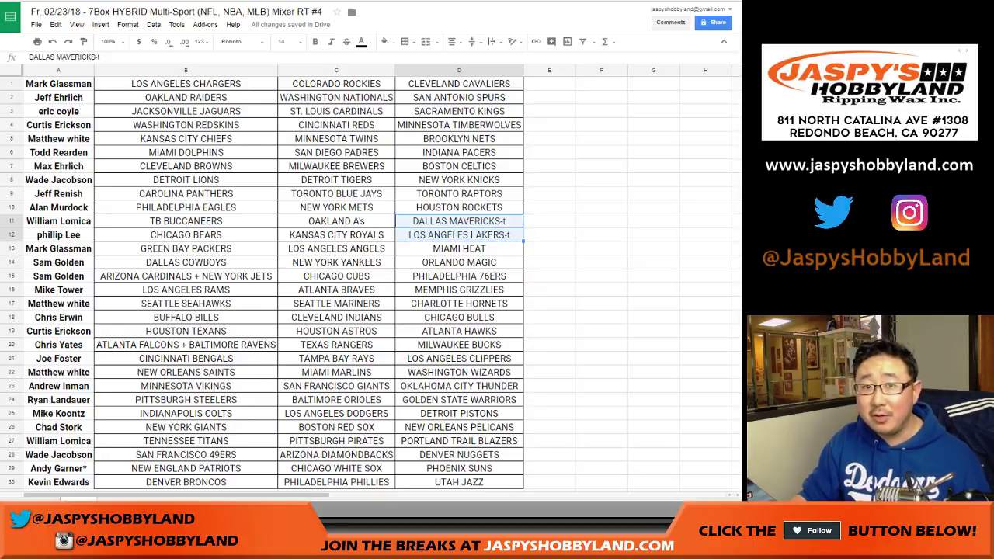
{"action": "left_click", "coordinate": [58, 222]}
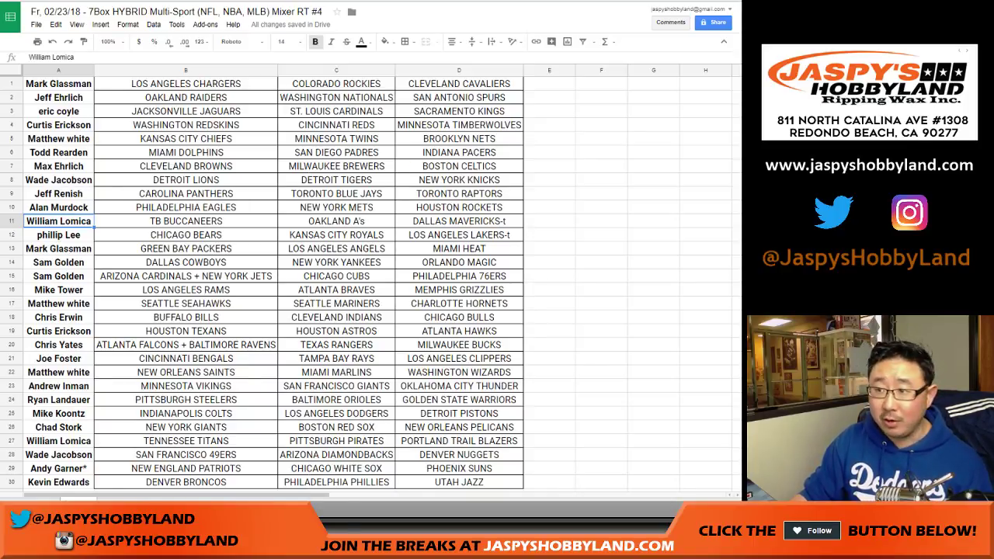
{"action": "left_click", "coordinate": [336, 235]}
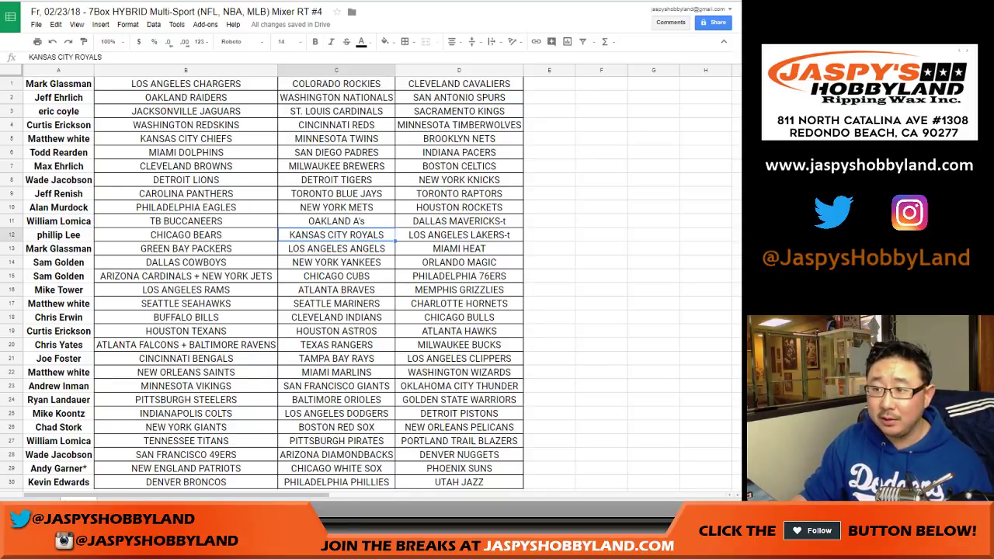